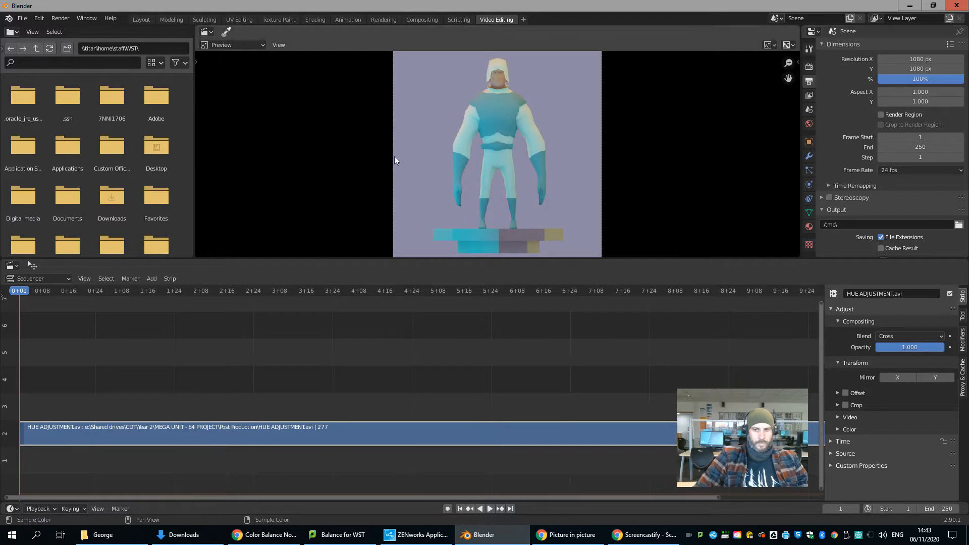
Step: Move the playhead to the end of the HUE ADJUSTMENT.avi strip and display the timeline in frames instead of seconds
scroll(485, 396, down, 8)
middle_drag(543, 376, 378, 374)
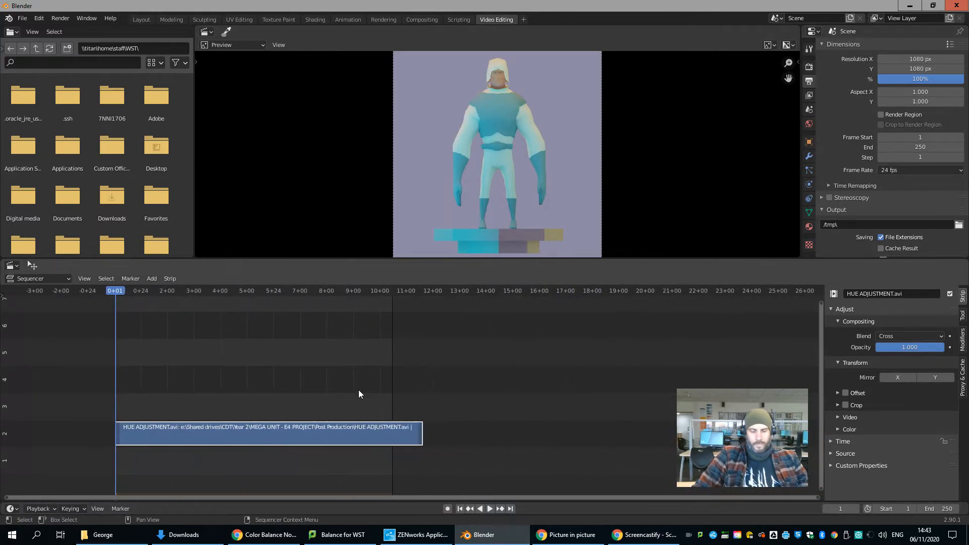
key(Page_Up)
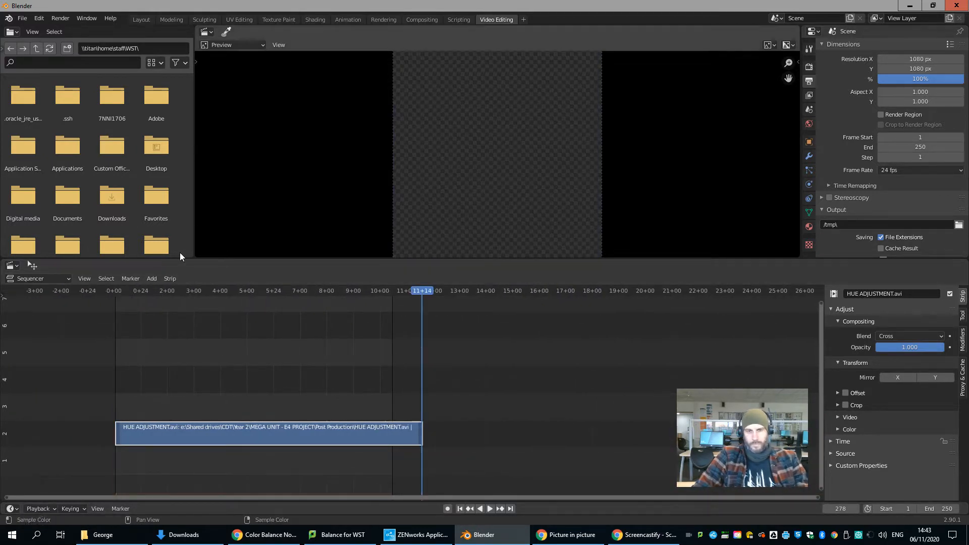
click(87, 278)
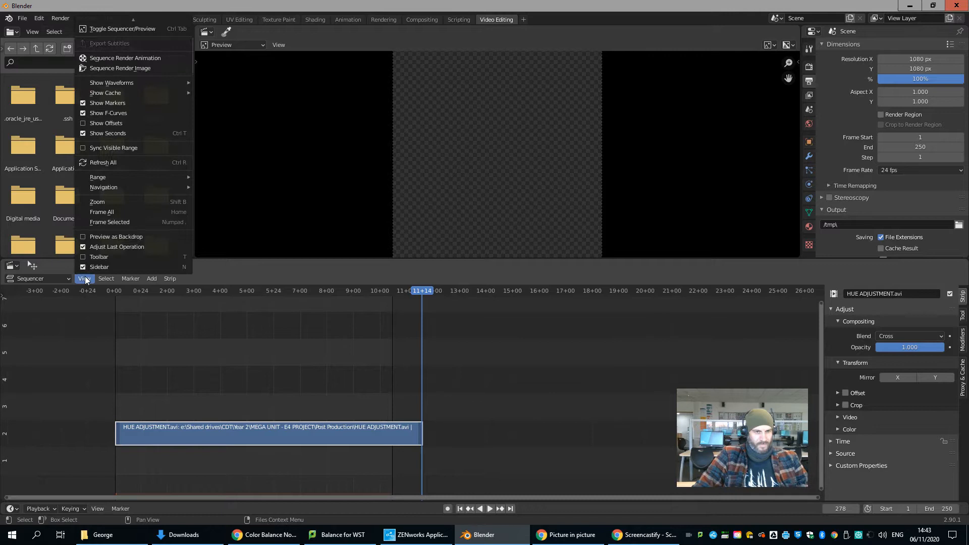
click(90, 132)
Step: Set the scene's end frame to 278 and play the clip to preview it
click(937, 509)
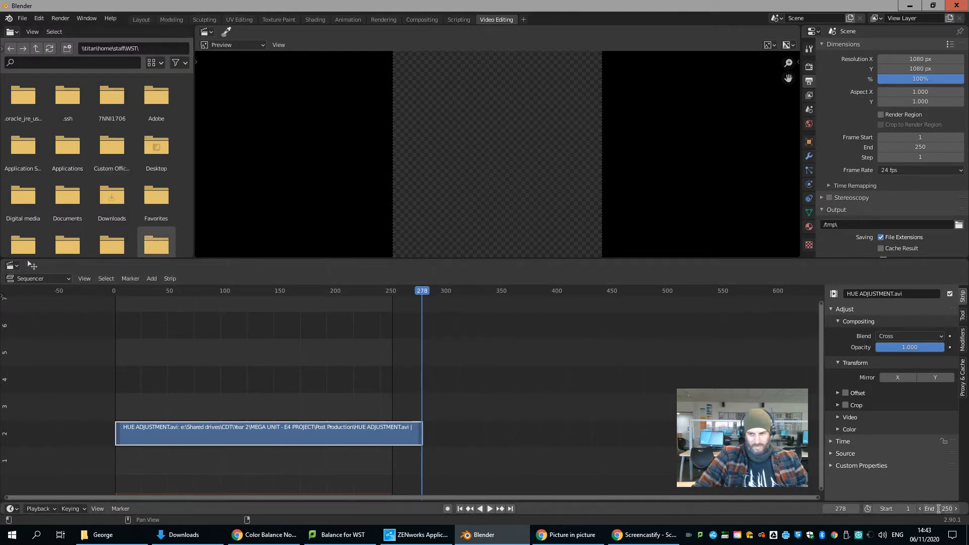
text(278)
key(Return)
key(space)
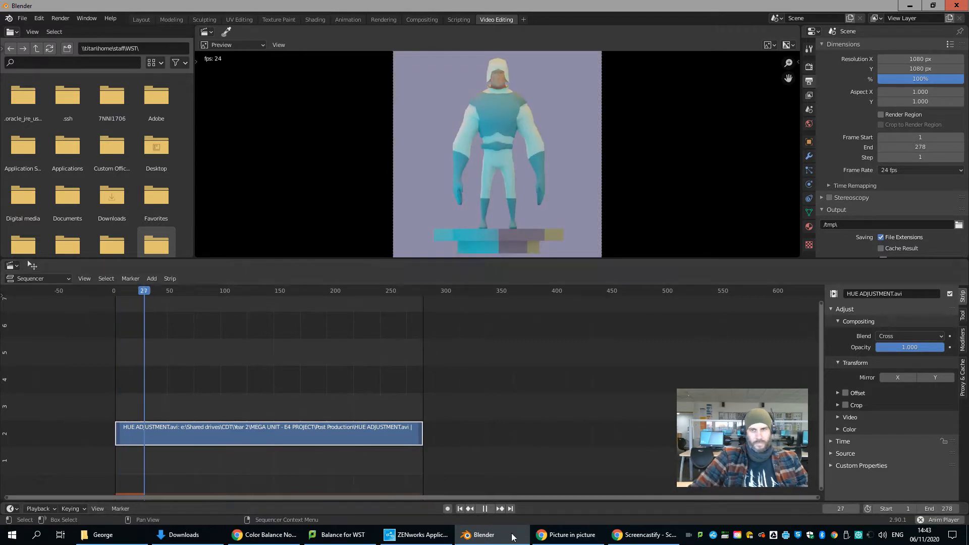
key(space)
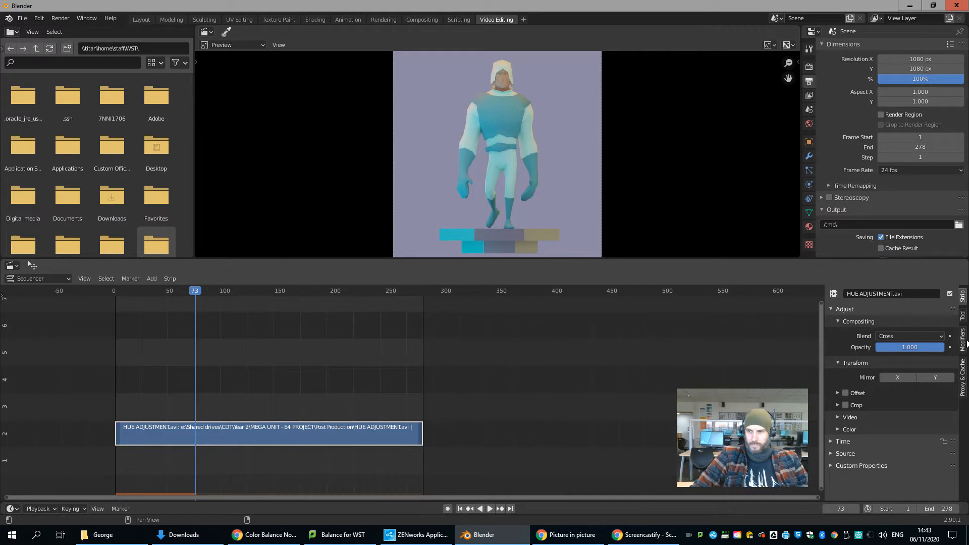
Step: Add a Color Balance modifier to the movie strip, tinting lift and gamma green and gain blue-violet
click(963, 340)
click(922, 319)
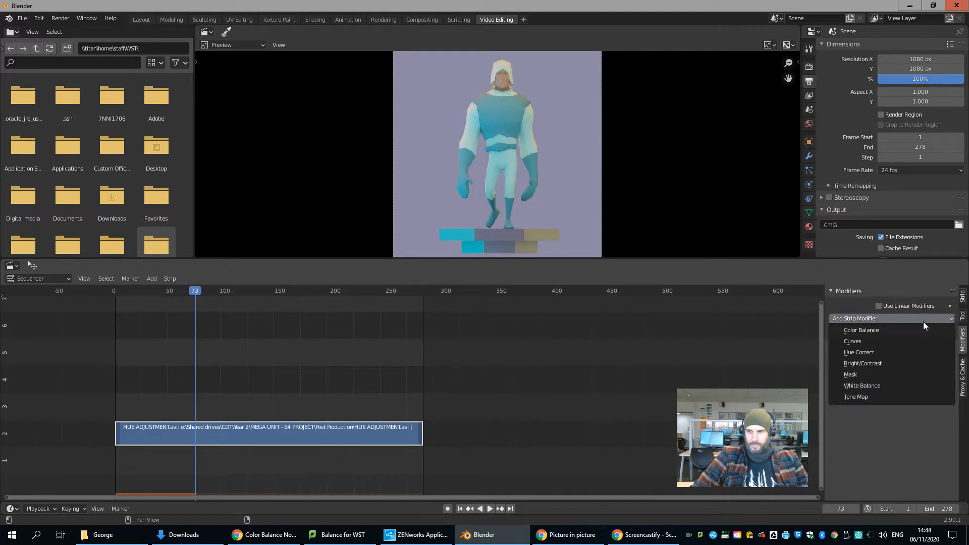
click(868, 331)
click(894, 423)
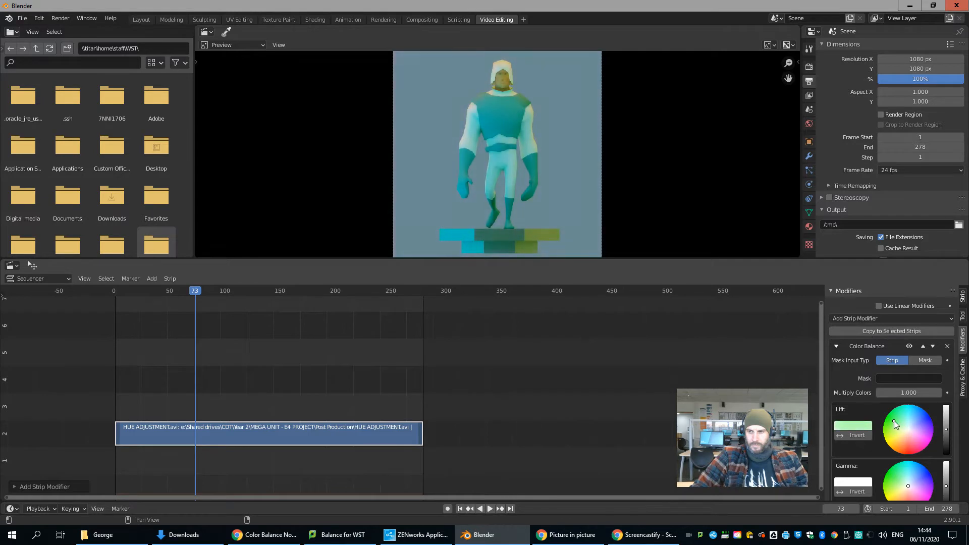
scroll(908, 437, down, 4)
click(894, 405)
click(899, 463)
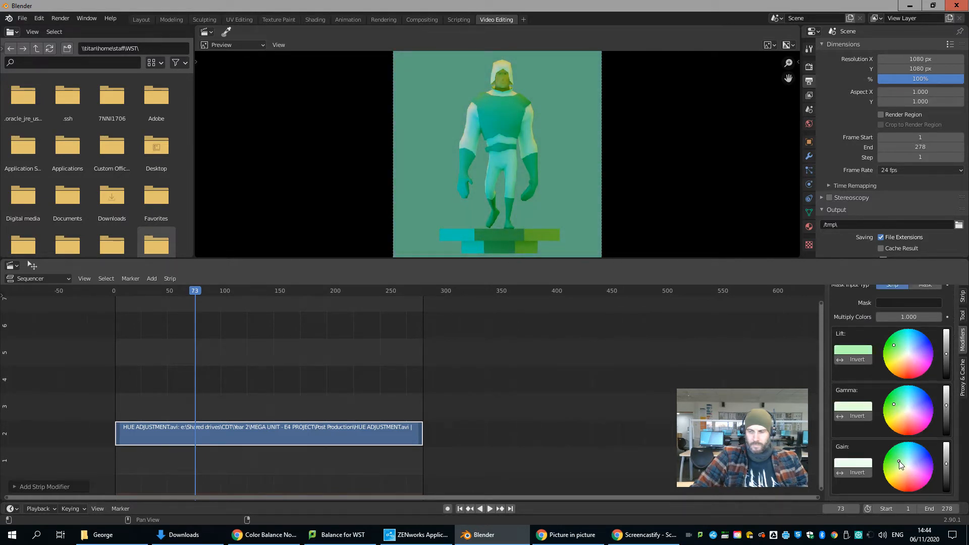
drag(907, 462, 928, 458)
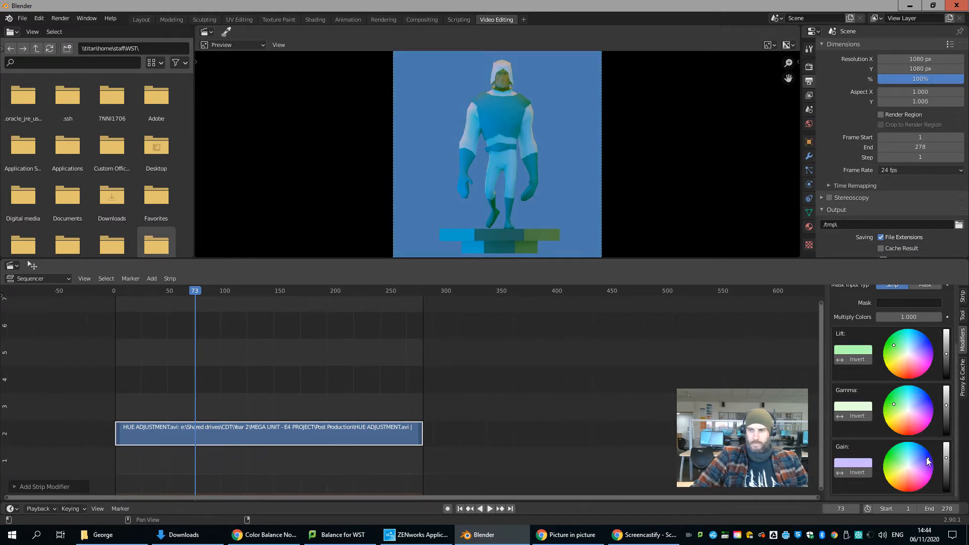
Step: Play the tinted movie strip to preview the colour change
scroll(914, 399, up, 4)
key(space)
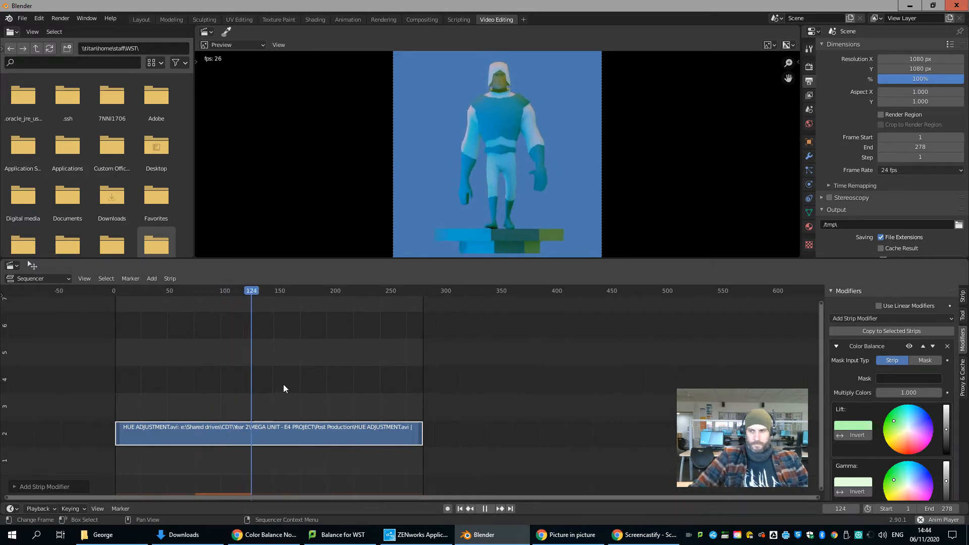
key(space)
Step: Toggle the Color Balance modifier's visibility off and on for comparison, and remove the modifier from the movie strip
click(838, 348)
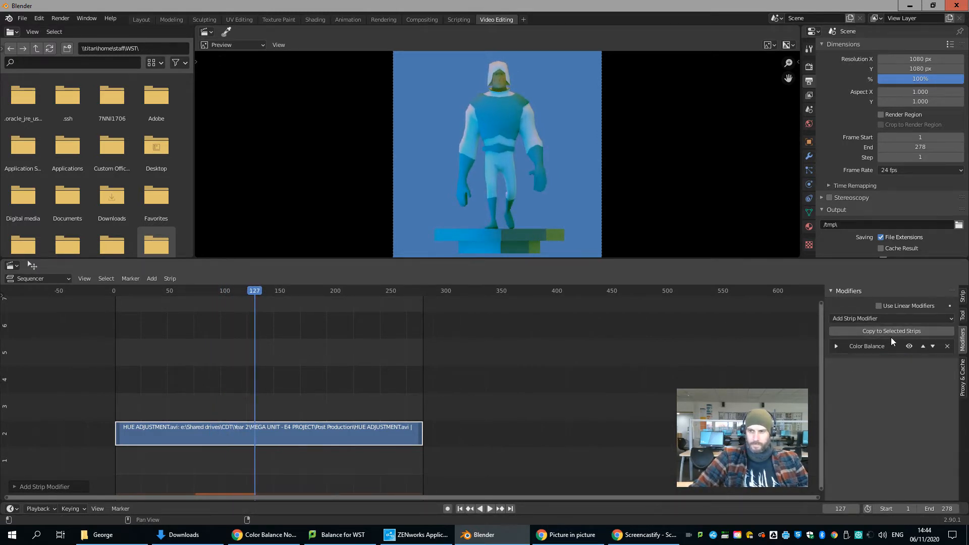
click(908, 347)
click(909, 346)
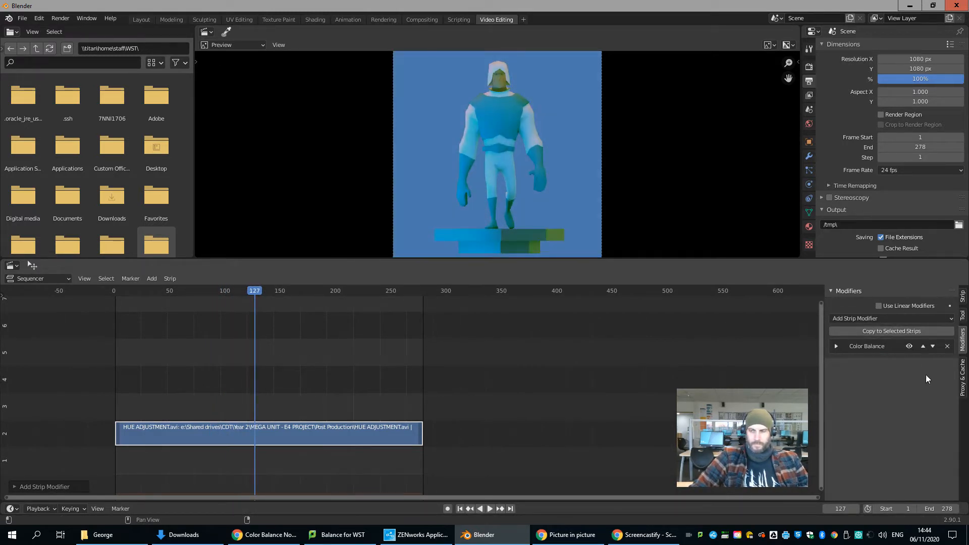
click(948, 347)
Step: Add an adjustment layer on channel 3 above the movie strip, spanning about frames 68 to 137
click(236, 410)
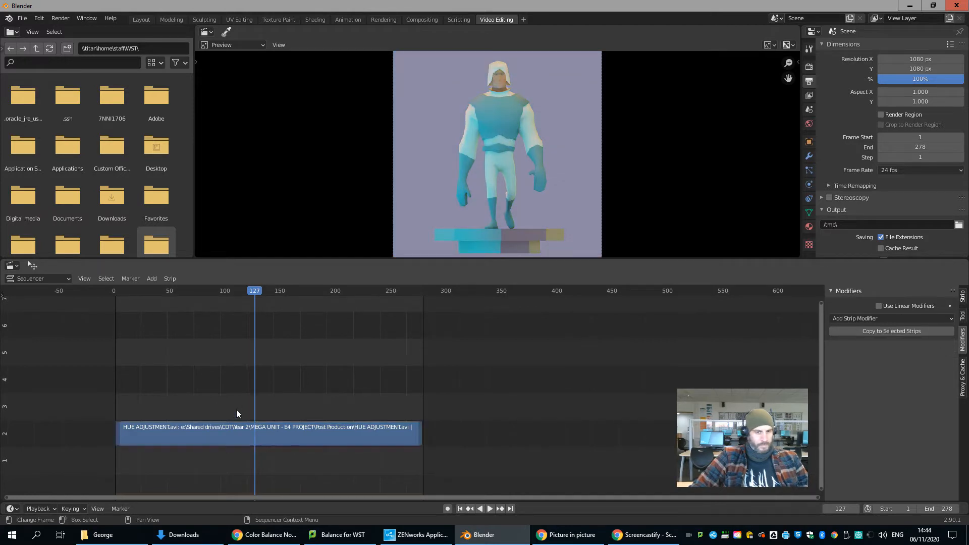
key(shift+a)
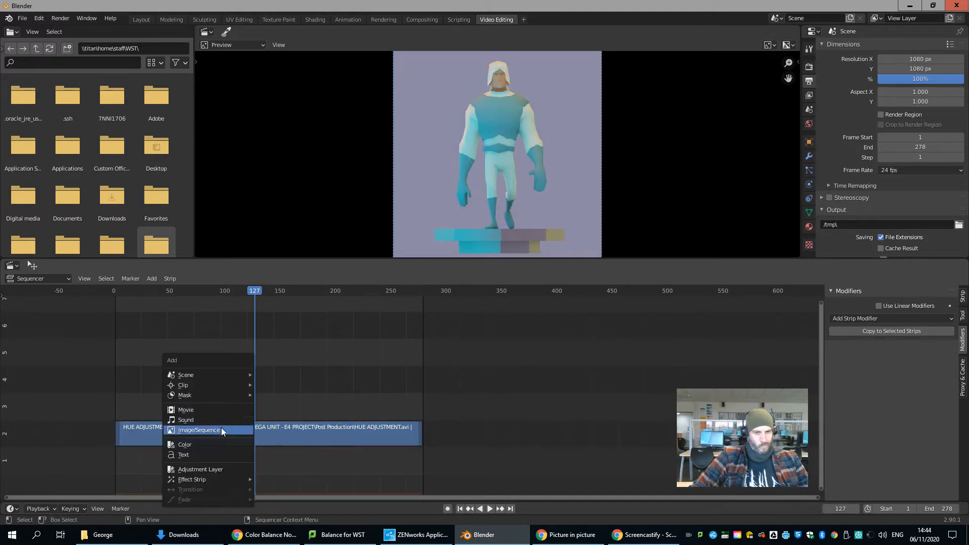
click(210, 467)
drag(267, 459, 190, 411)
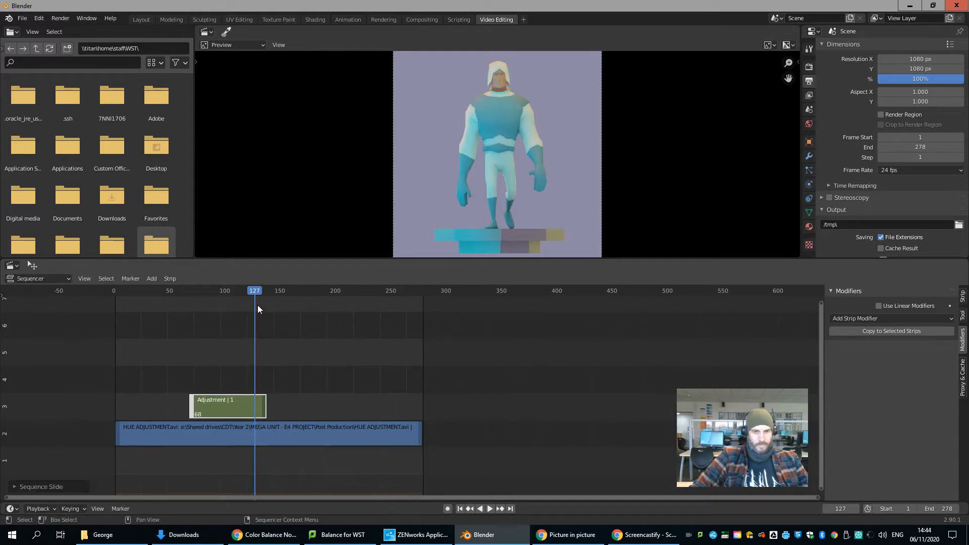
Step: Add a Color Balance modifier to the adjustment layer, tinting lift violet, gamma pale green and gain pale mint
click(228, 290)
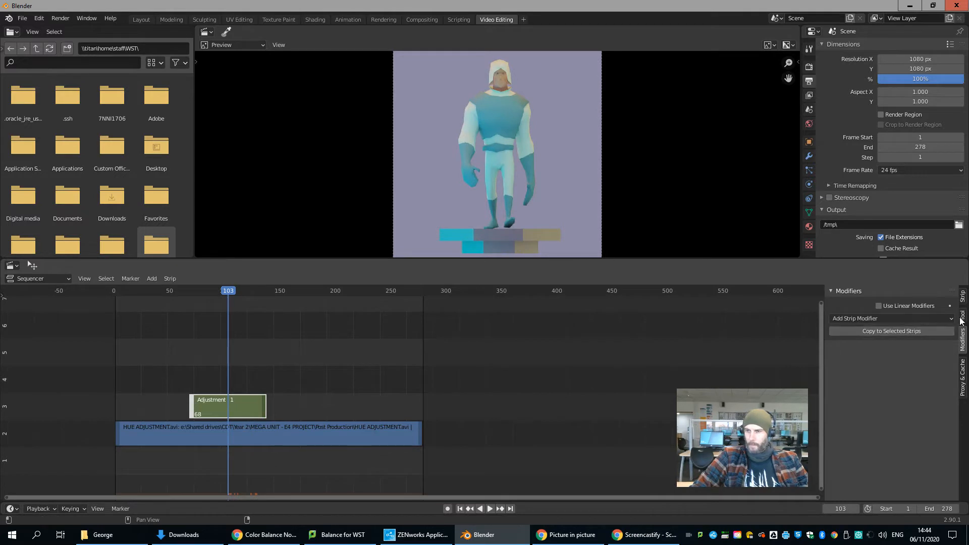
click(916, 319)
click(884, 331)
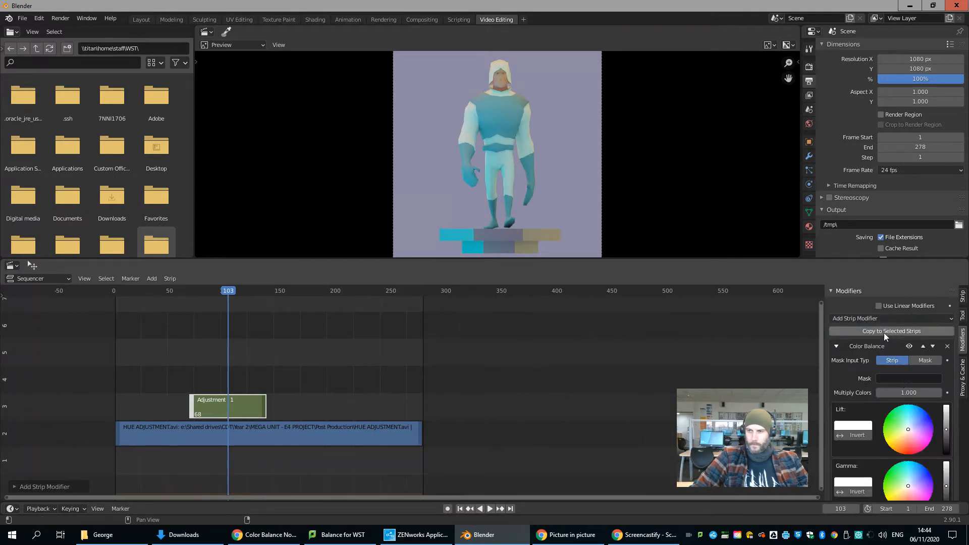
click(895, 420)
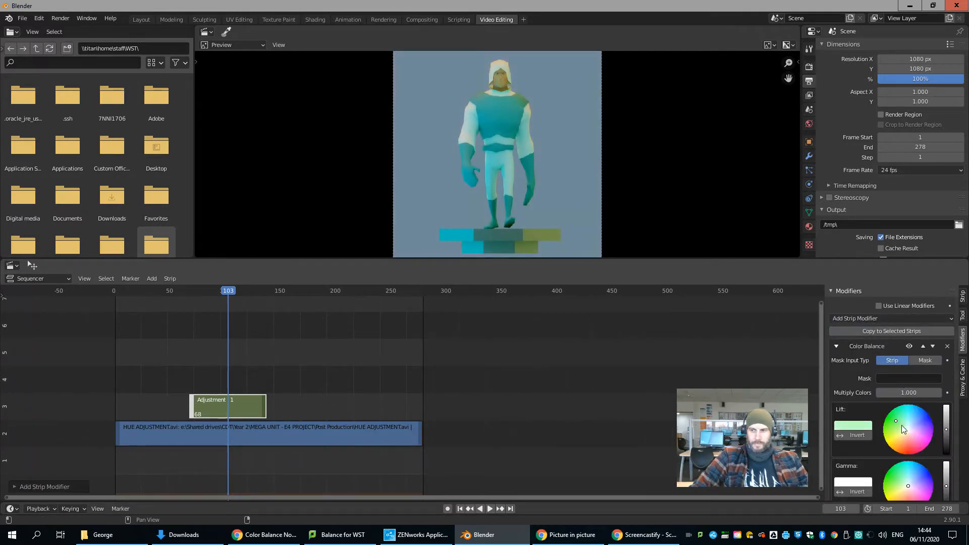
scroll(901, 425, down, 3)
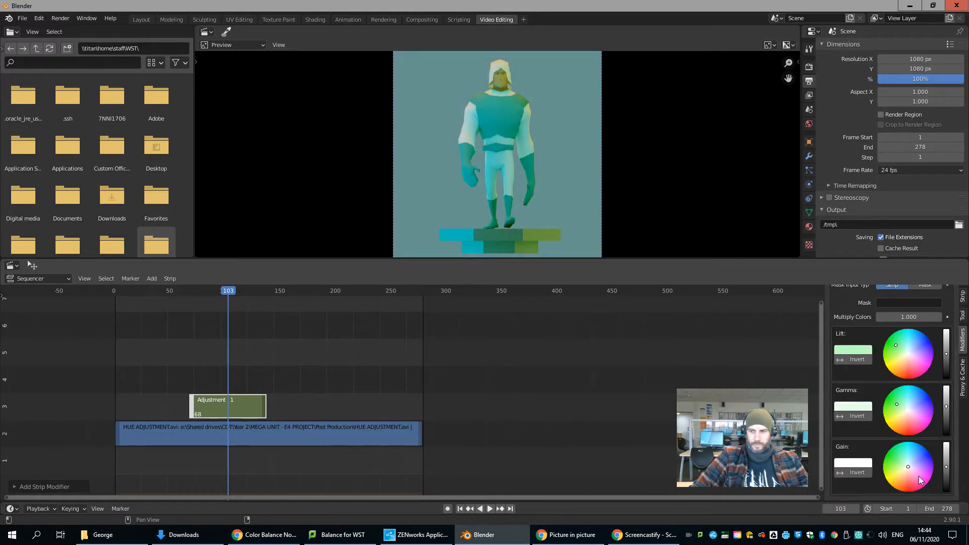
mouse_move(918, 466)
mouse_down()
mouse_move(926, 458)
mouse_move(901, 458)
mouse_up()
drag(896, 346, 925, 349)
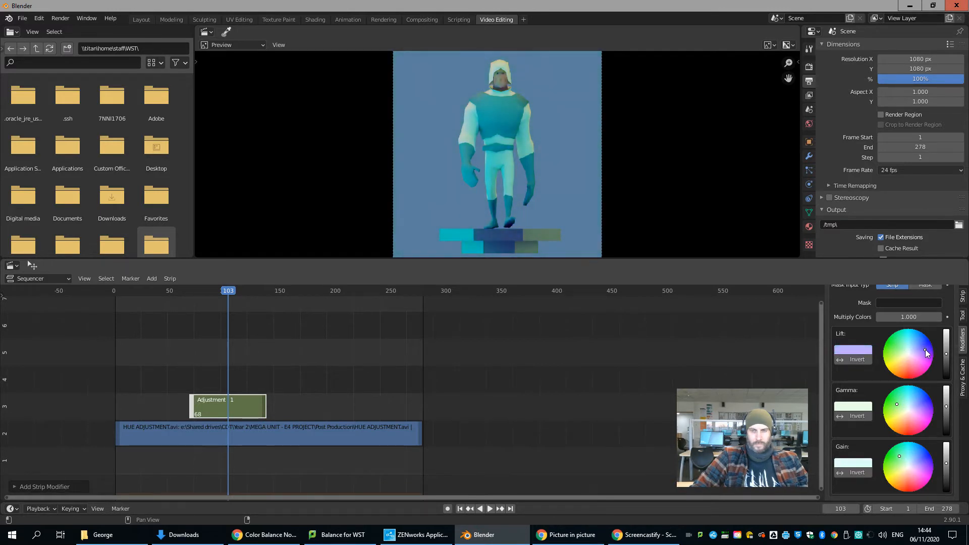
Step: Play the sequence from just before the adjustment layer to preview its colour shift
click(180, 290)
key(space)
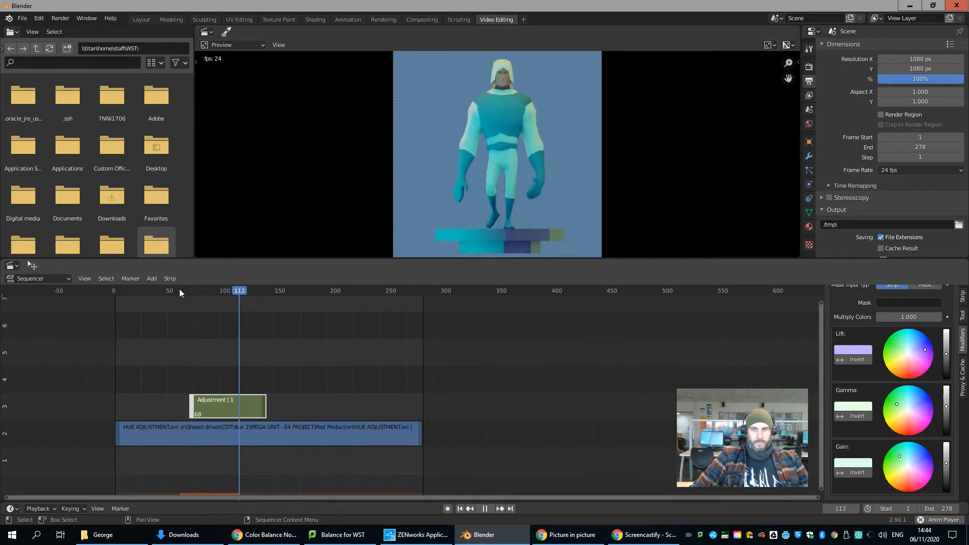
key(space)
Step: At frame 70, set the adjustment layer's opacity to 0 and insert an opacity keyframe
drag(270, 295, 192, 292)
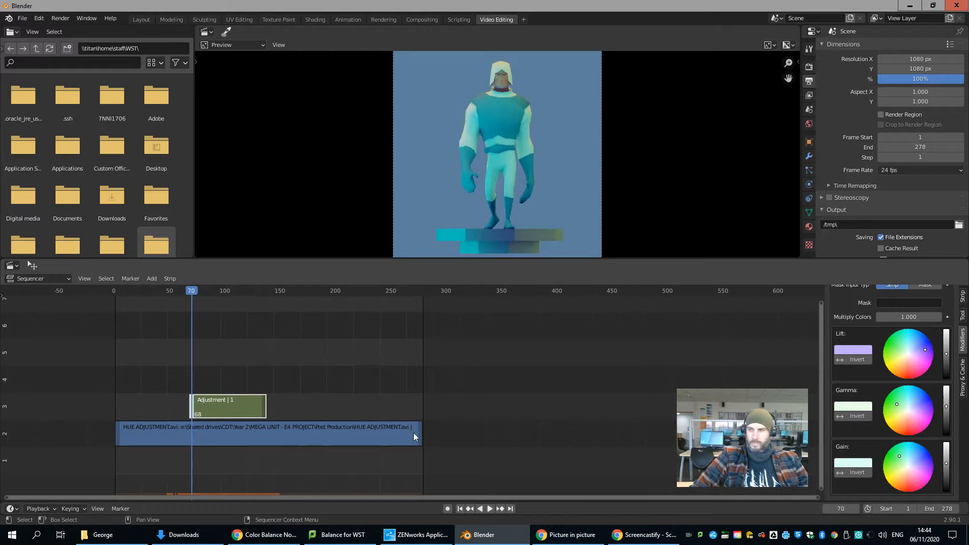
scroll(928, 361, up, 4)
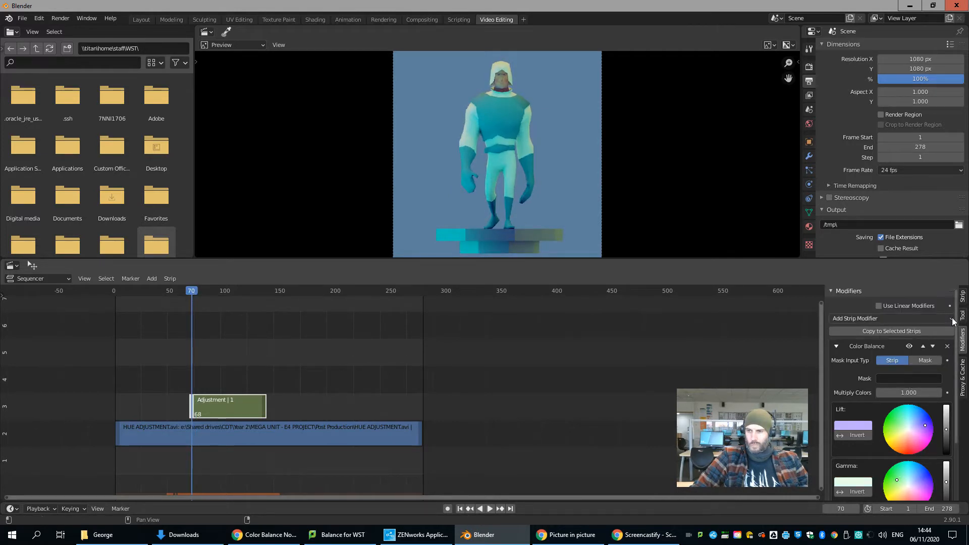
click(952, 320)
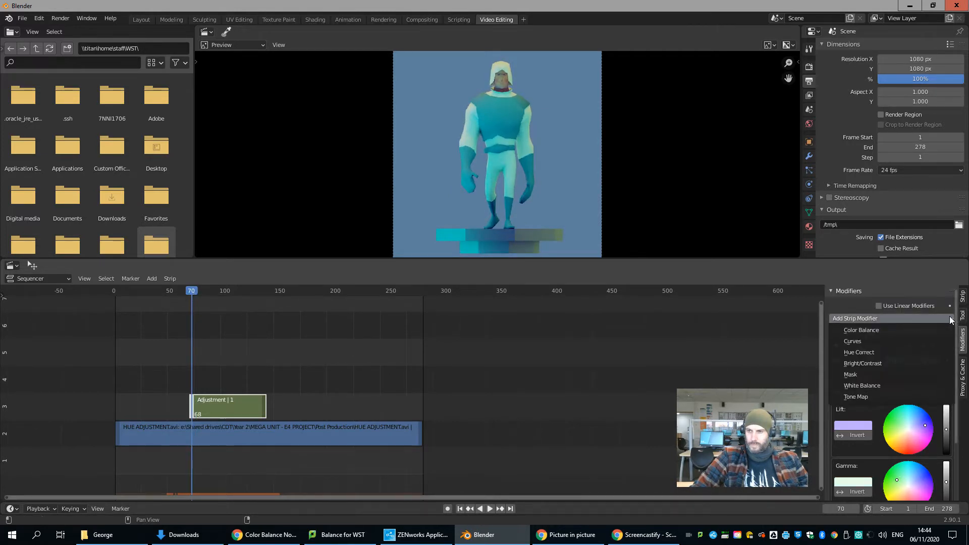
click(962, 300)
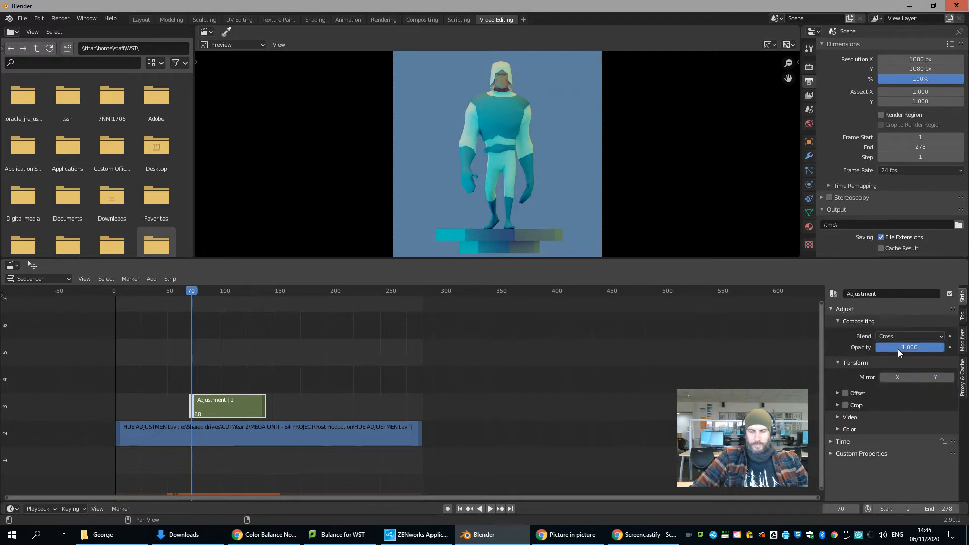
click(929, 347)
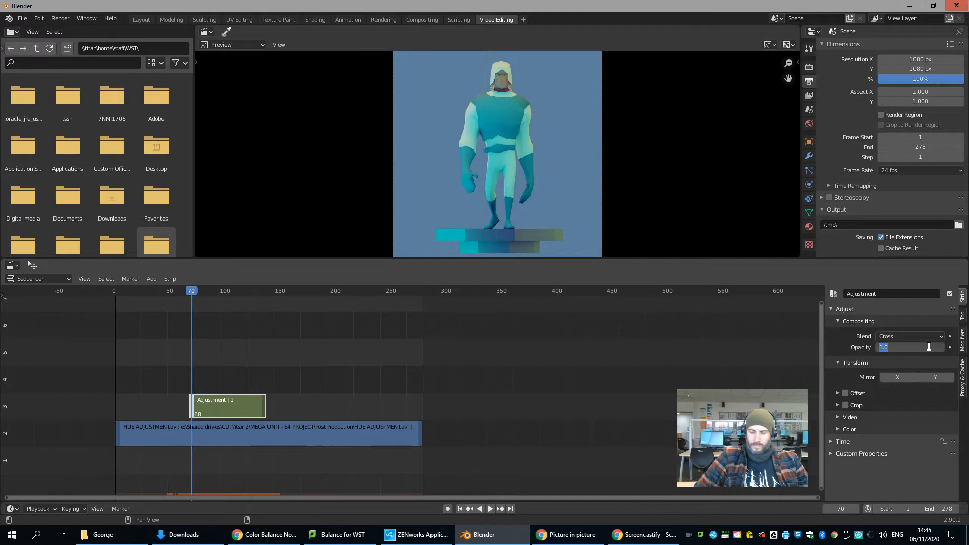
text(0)
key(Return)
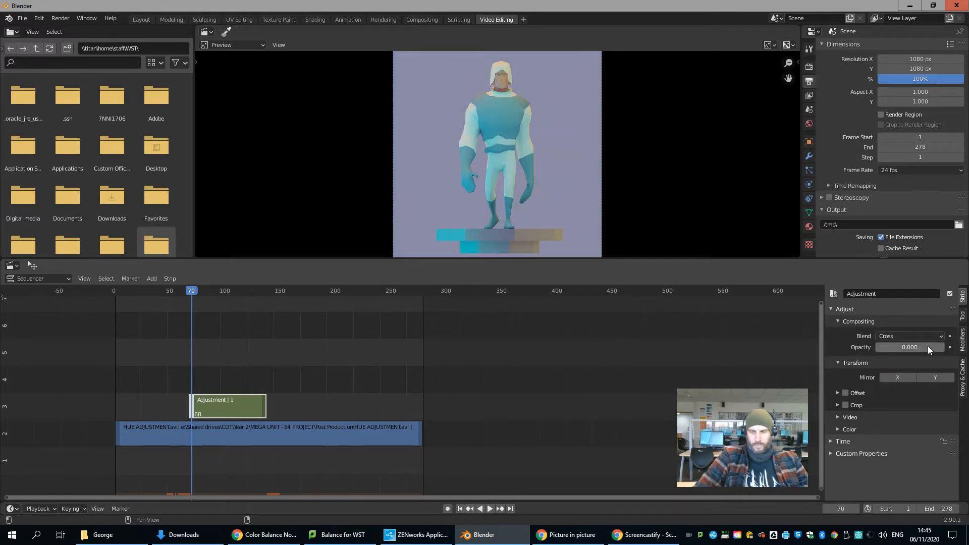
right_click(928, 347)
click(928, 346)
Step: At frame 94, set the adjustment layer's opacity to 1 and insert an opacity keyframe
drag(195, 292, 218, 292)
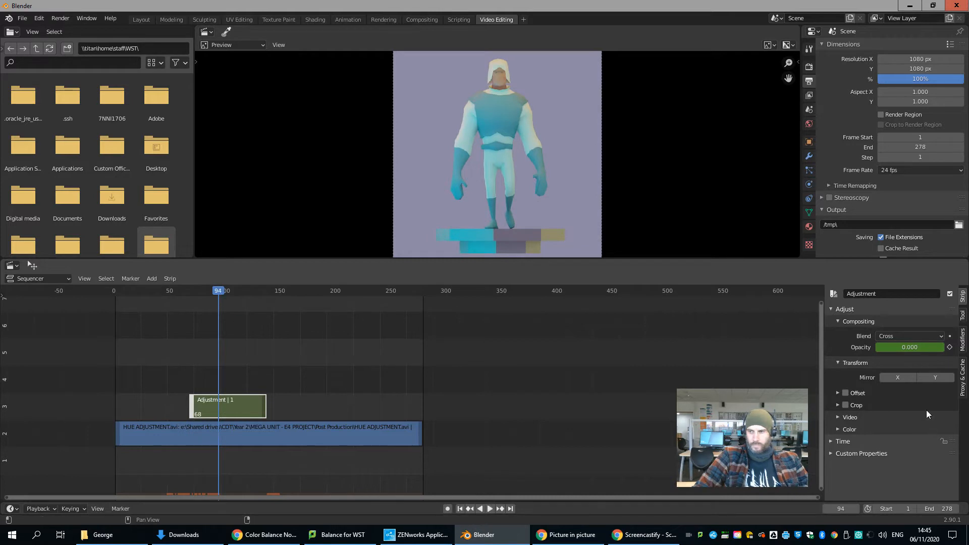
key(Return)
right_click(916, 348)
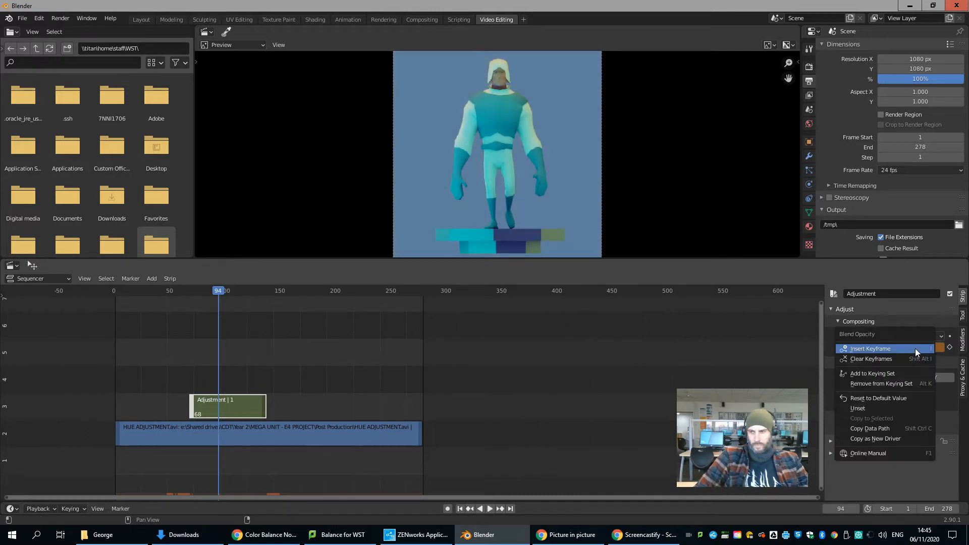
click(915, 348)
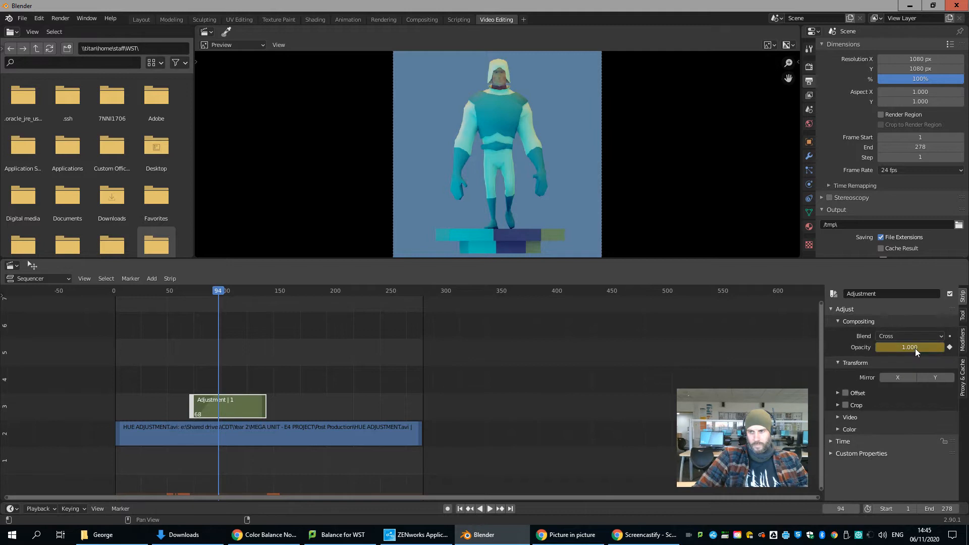
Step: Play the sequence from near its beginning to check the adjustment layer's opacity fade
click(131, 289)
key(space)
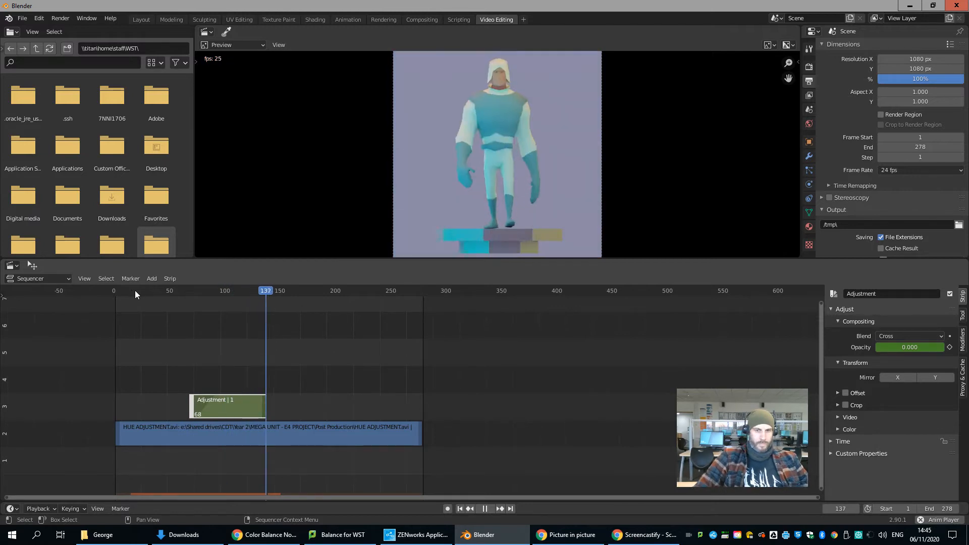
key(space)
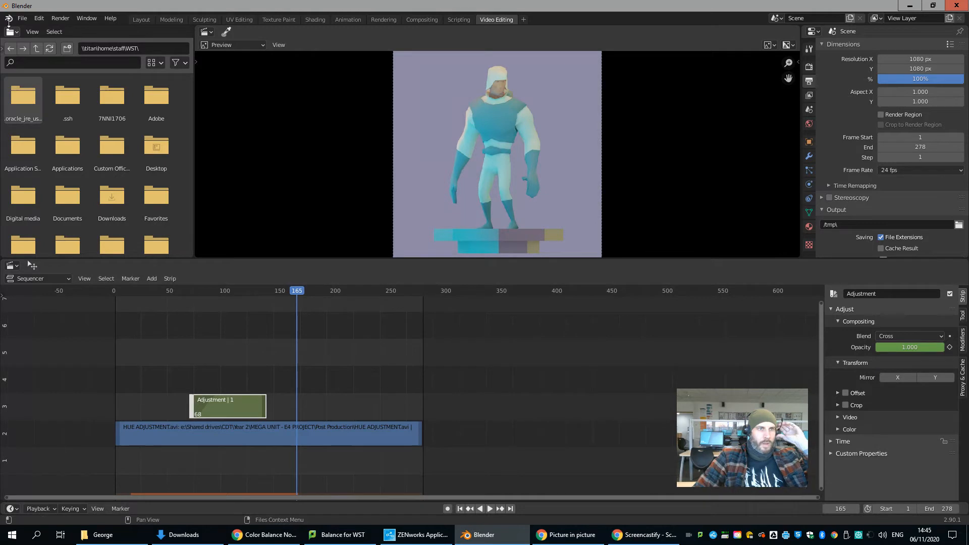
Step: Start a new Video Editing project without saving the current one
click(22, 20)
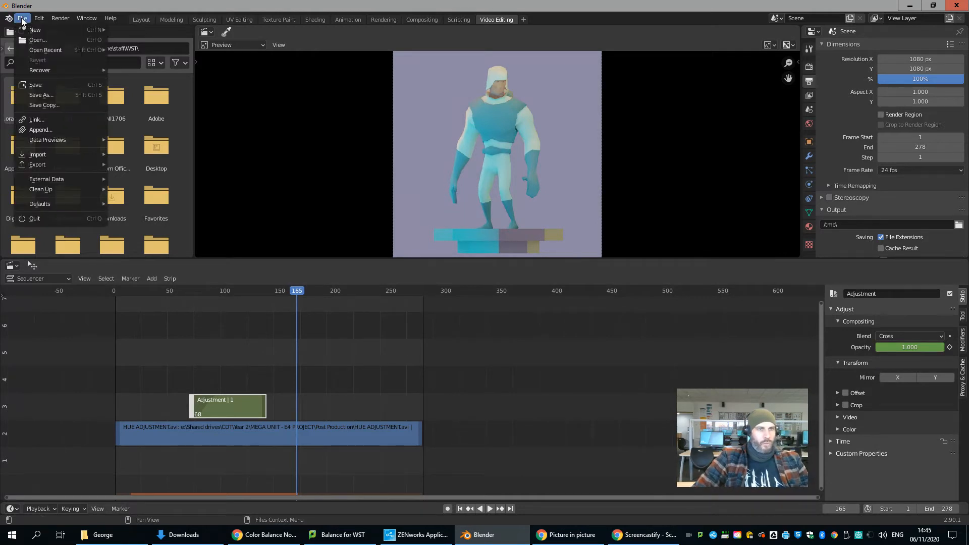
mouse_move(33, 31)
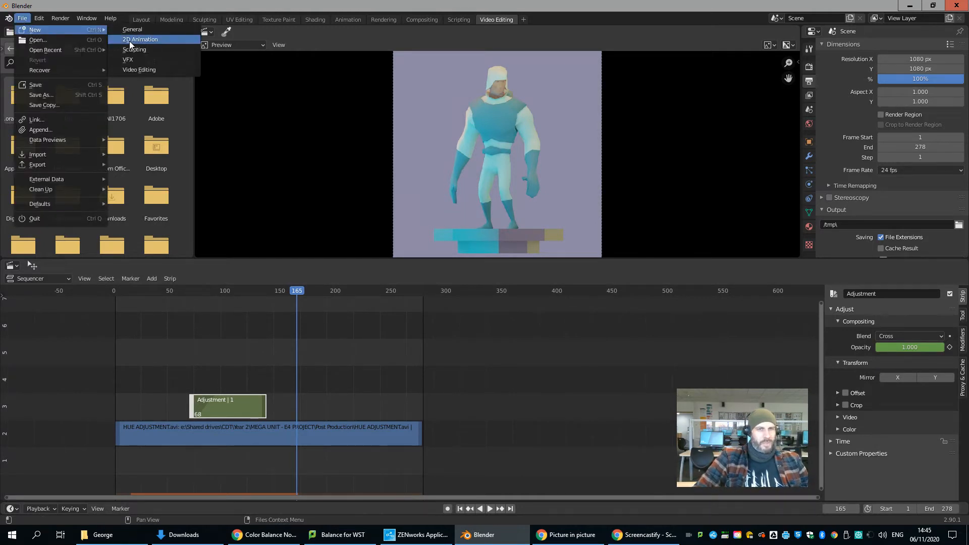
click(136, 71)
click(506, 286)
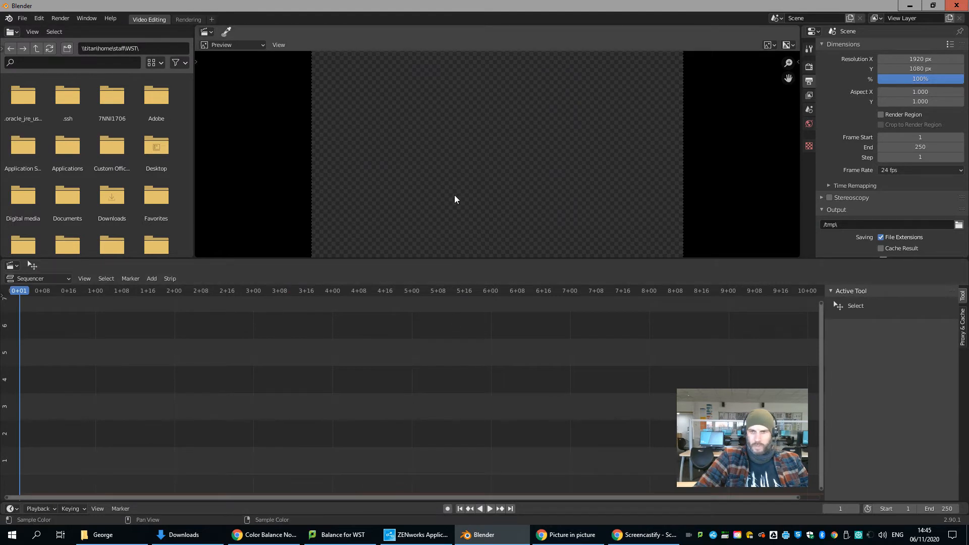
Step: Add the movie HUE ADJUSTMENT.avi from the Post Production folder to the sequencer, starting at frame 1
scroll(454, 195, down, 1)
key(shift+a)
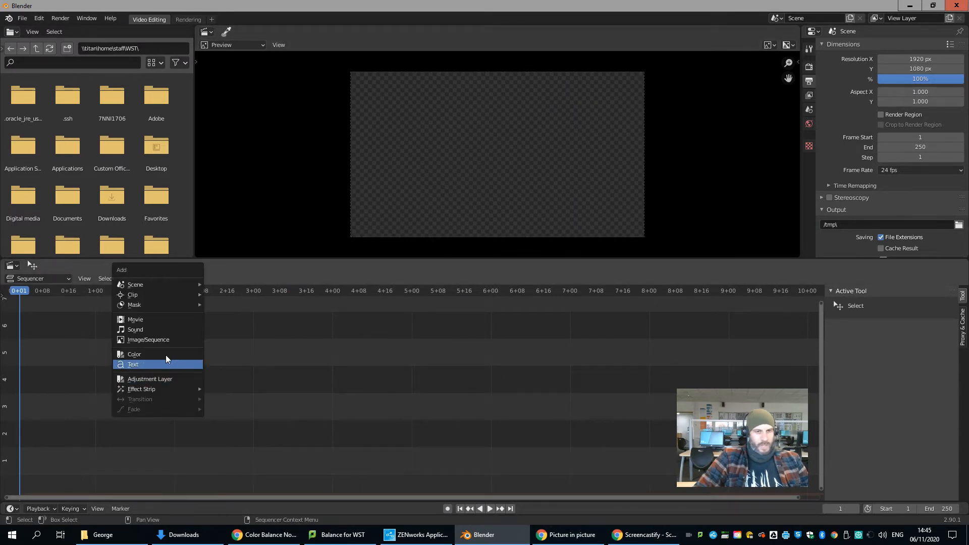
click(154, 319)
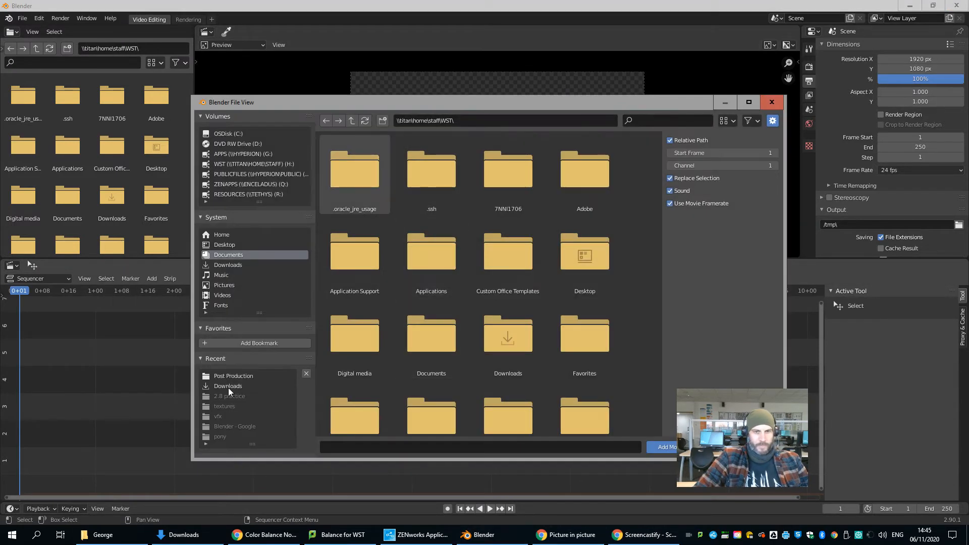
click(225, 376)
click(512, 188)
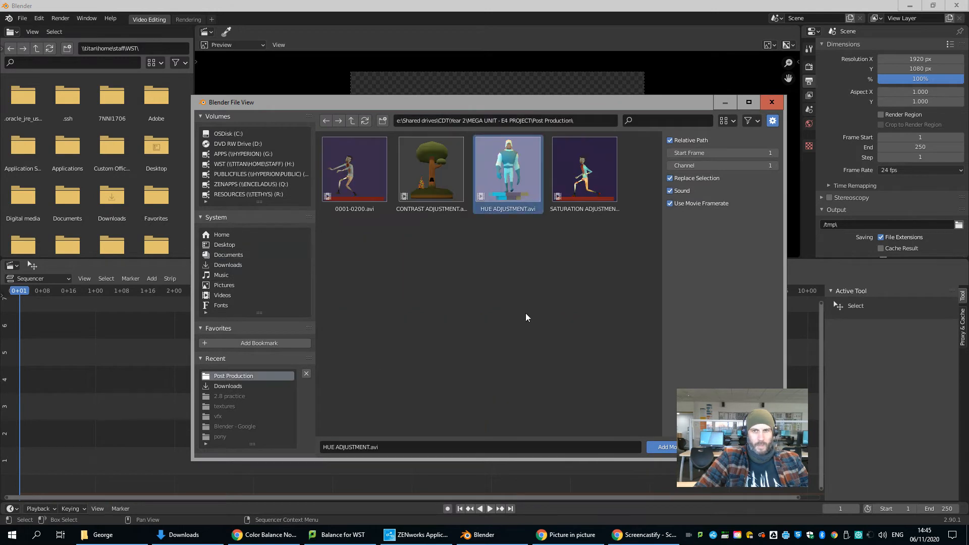
click(659, 447)
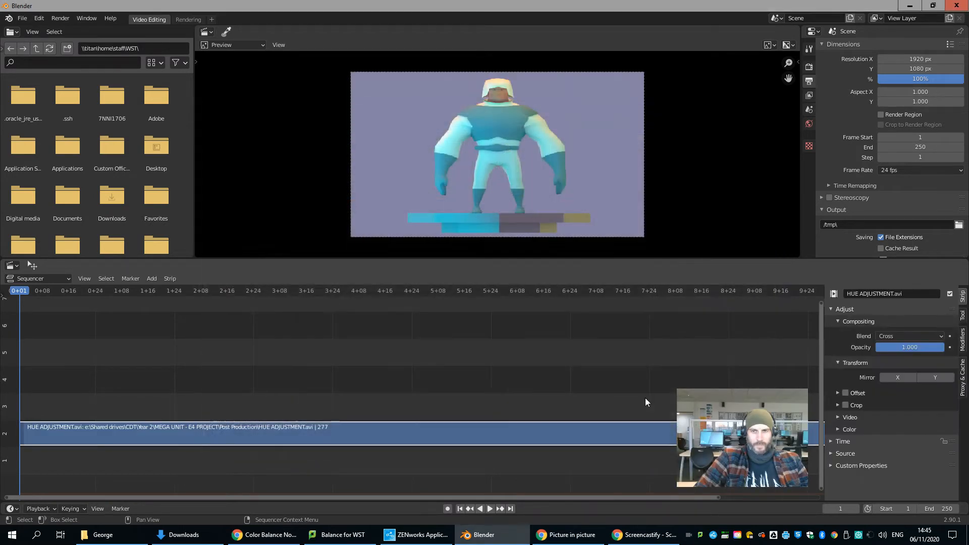
Step: Switch the sequencer's timeline display from seconds to frames
scroll(529, 392, down, 5)
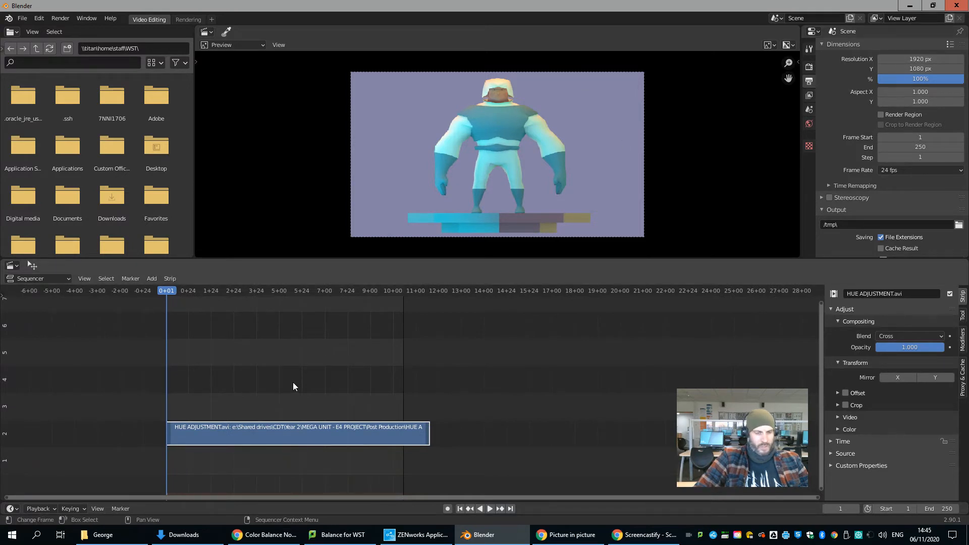
click(91, 280)
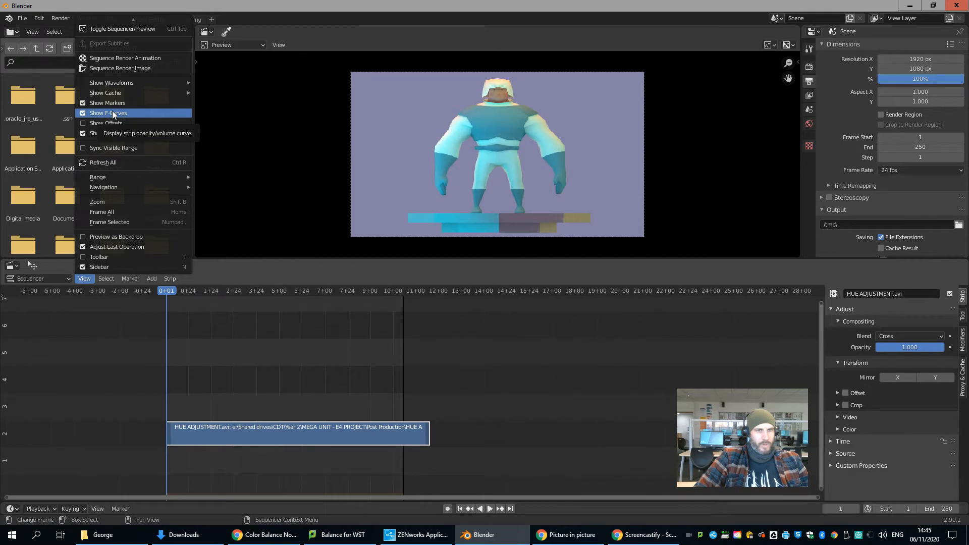
click(107, 133)
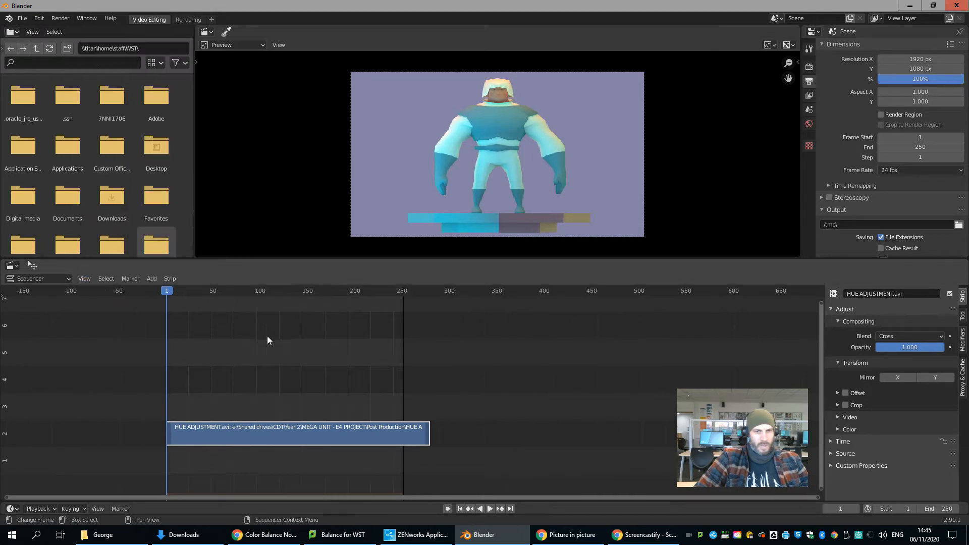
click(83, 279)
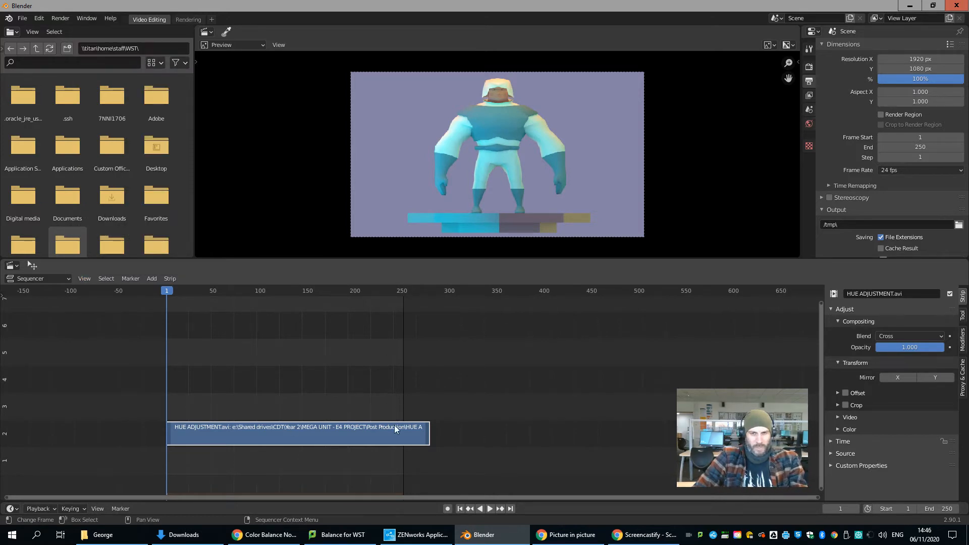
Step: Jump to the end of the movie strip, set the scene's end frame to 278, and play the sequence
key(Page_Up)
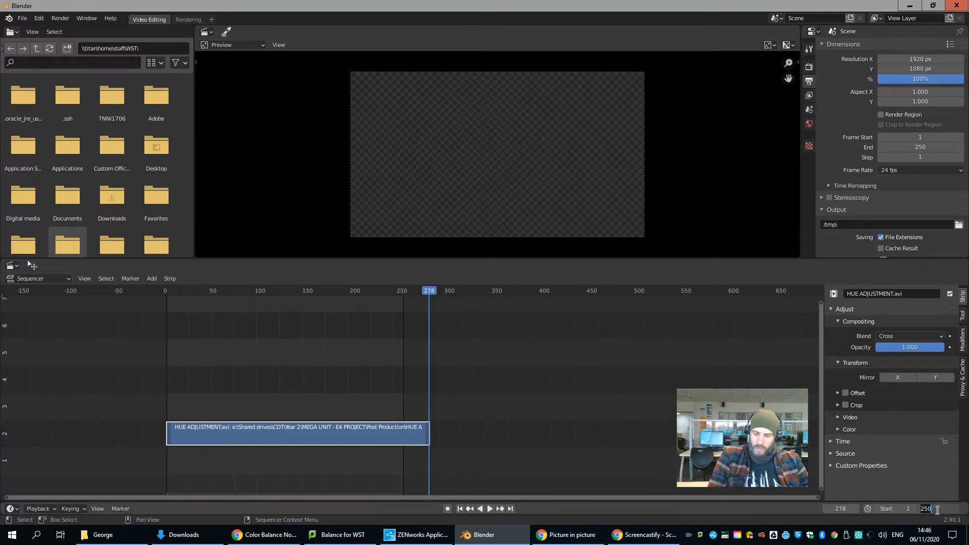
key(Return)
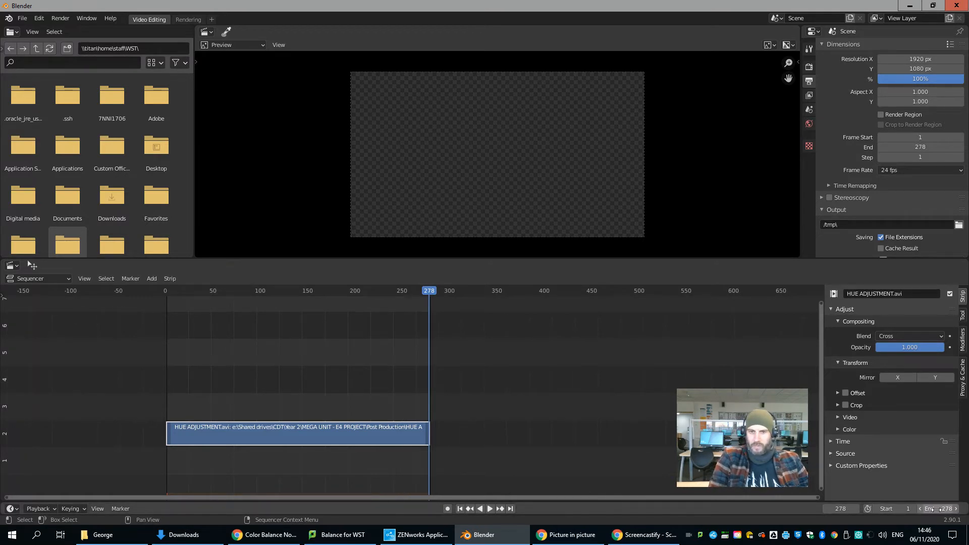
key(space)
Step: Set the output's horizontal resolution to 1080 px and stop the playback
click(923, 59)
text(1080)
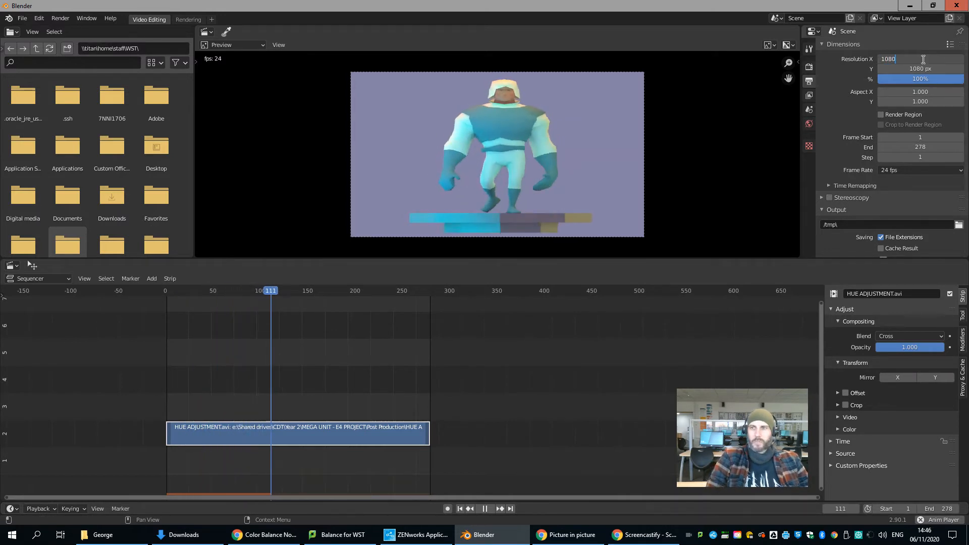
key(Return)
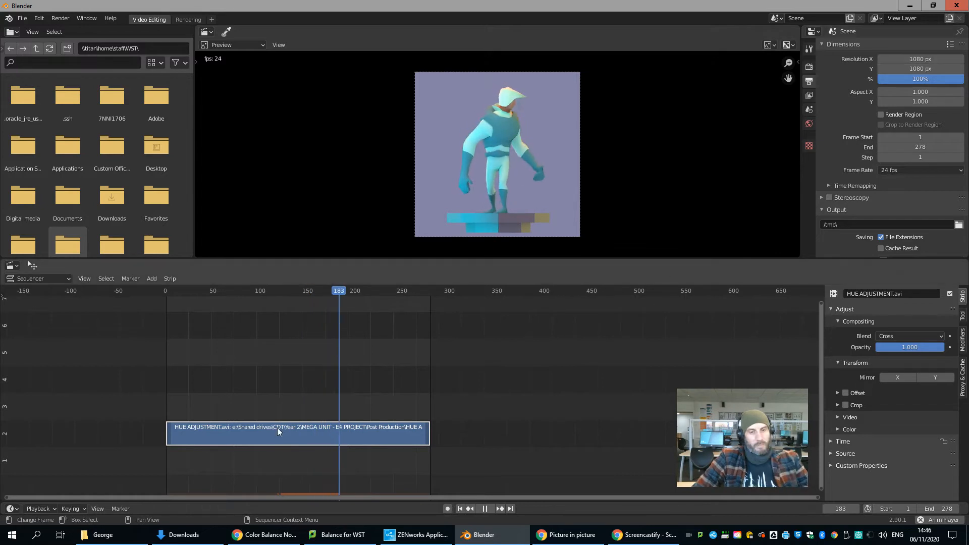
key(space)
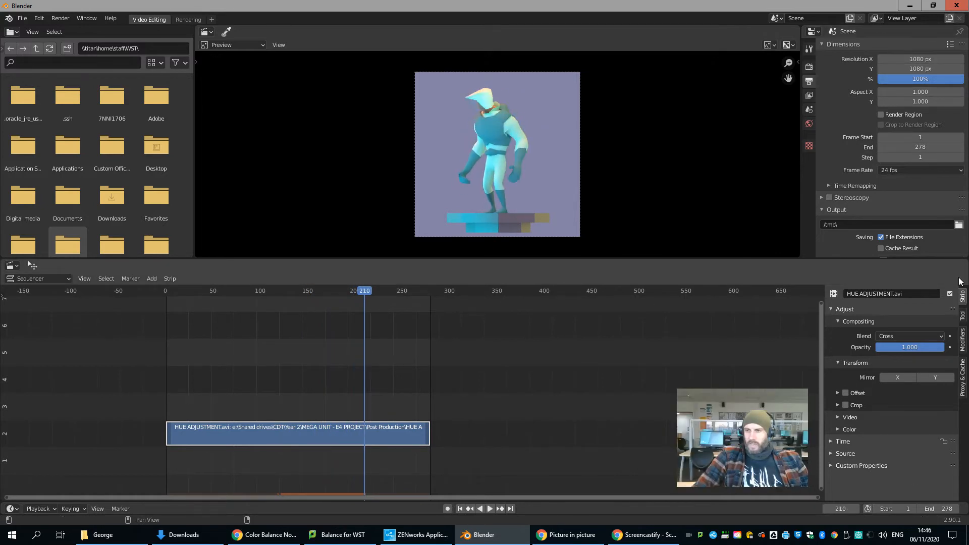
Step: Try a Hue Correct modifier on the movie strip and remove it
click(963, 338)
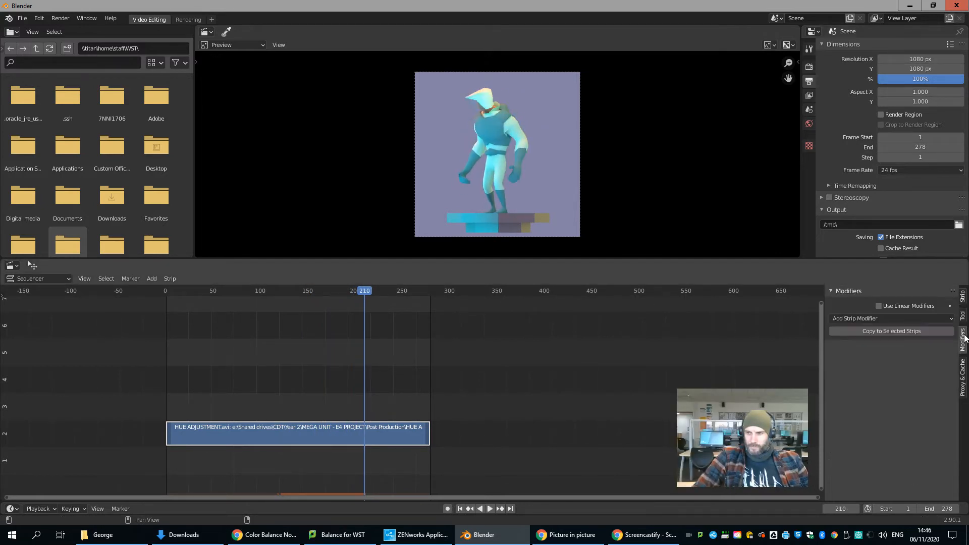
click(869, 319)
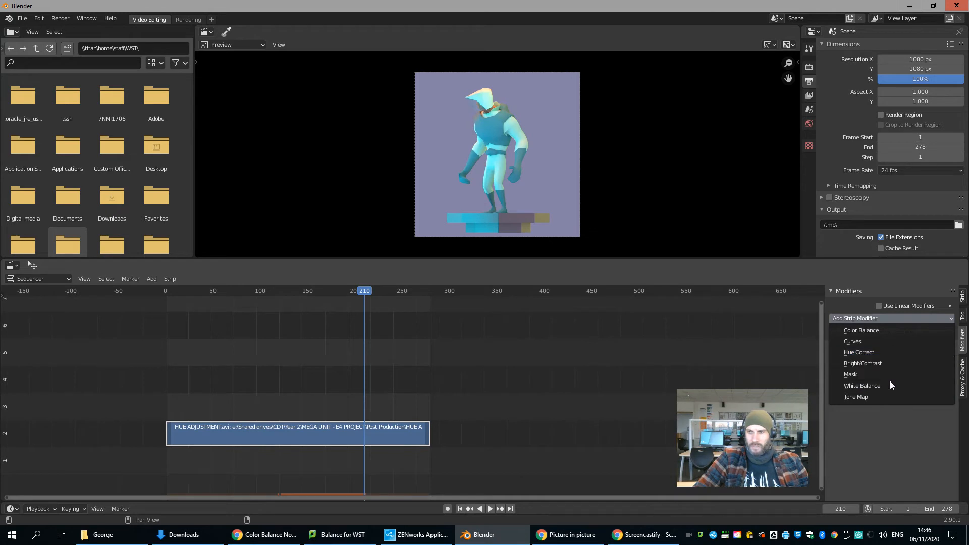
click(868, 320)
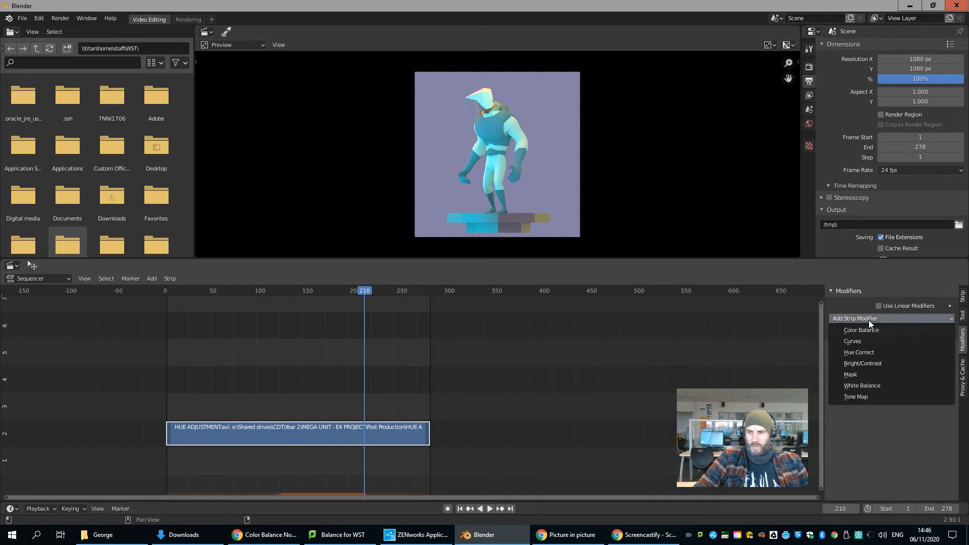
click(887, 355)
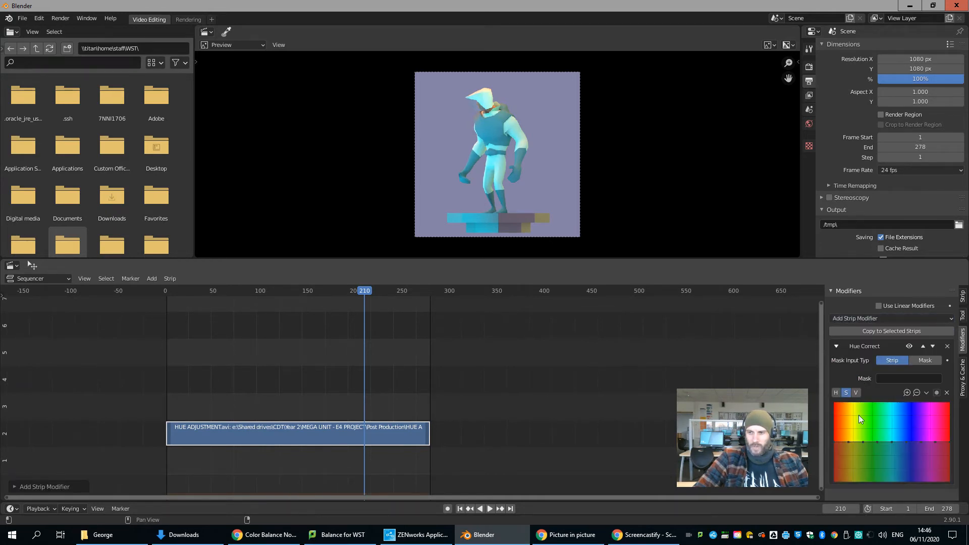
click(862, 441)
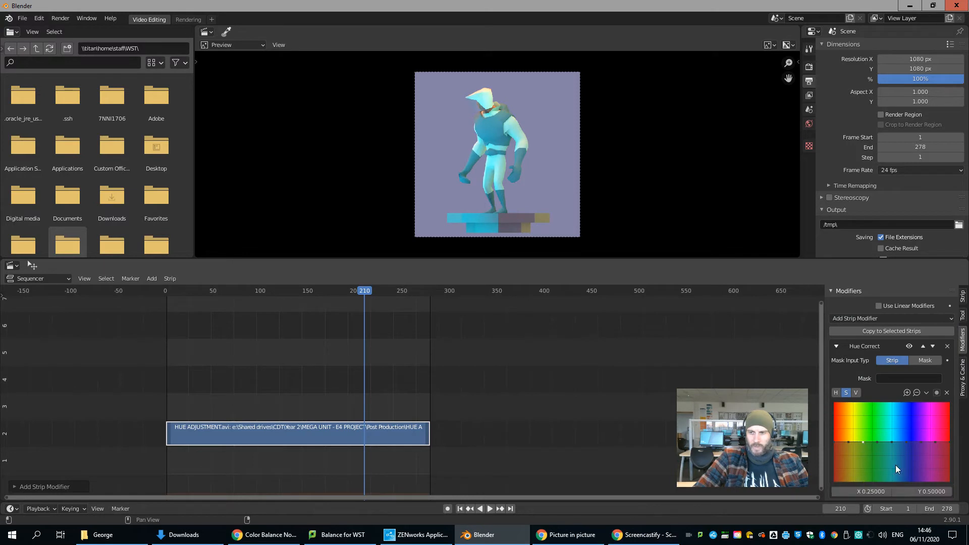
click(948, 346)
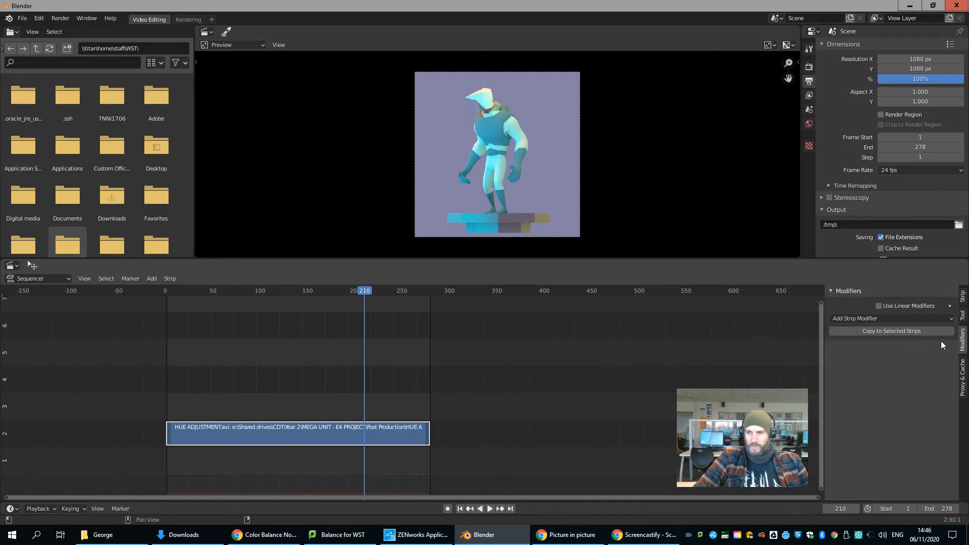
Step: Add a Color Balance modifier to the HUE ADJUSTMENT movie strip
click(856, 320)
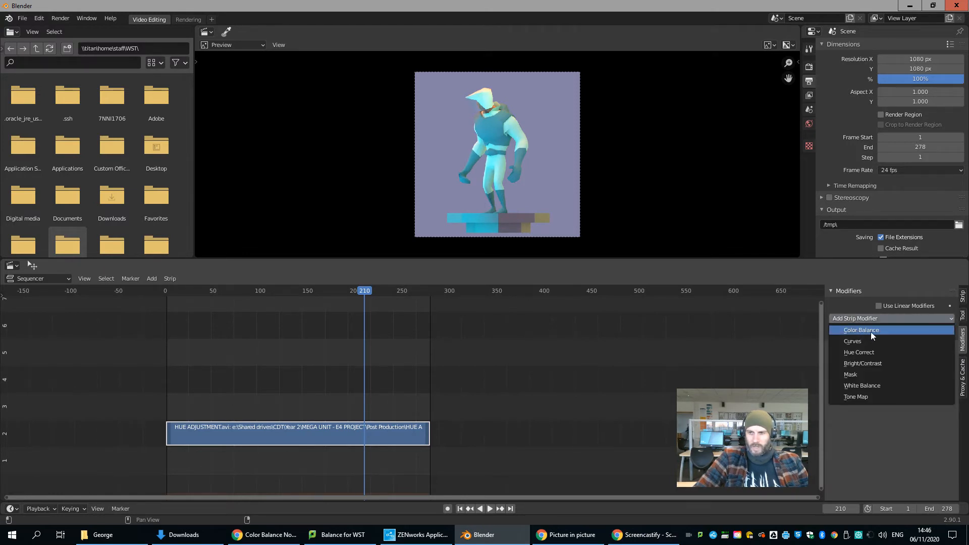
click(871, 331)
scroll(853, 328, down, 3)
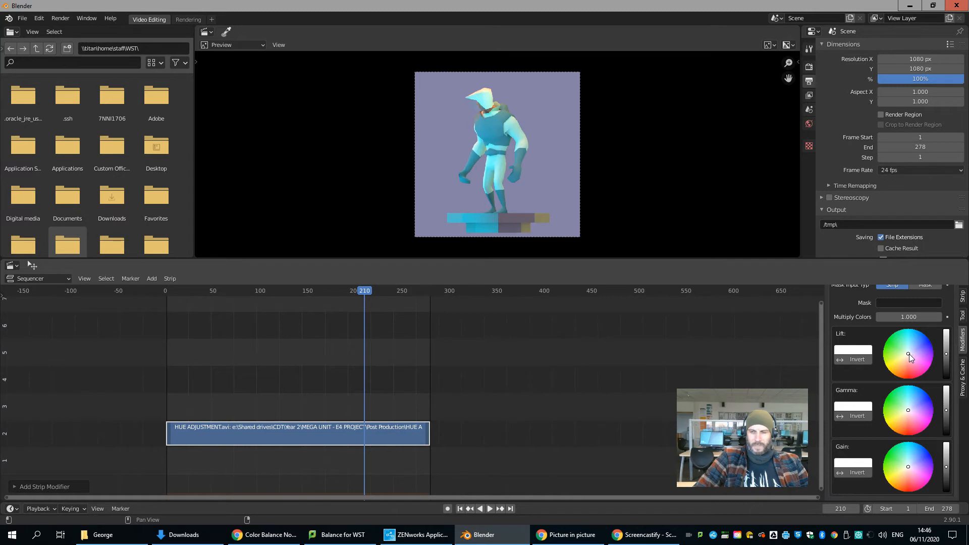
Step: Tint the movie strip's Color Balance lift blue and shift its gamma and gain towards green
mouse_move(908, 355)
mouse_down()
mouse_move(908, 343)
mouse_move(931, 374)
mouse_move(909, 353)
mouse_up()
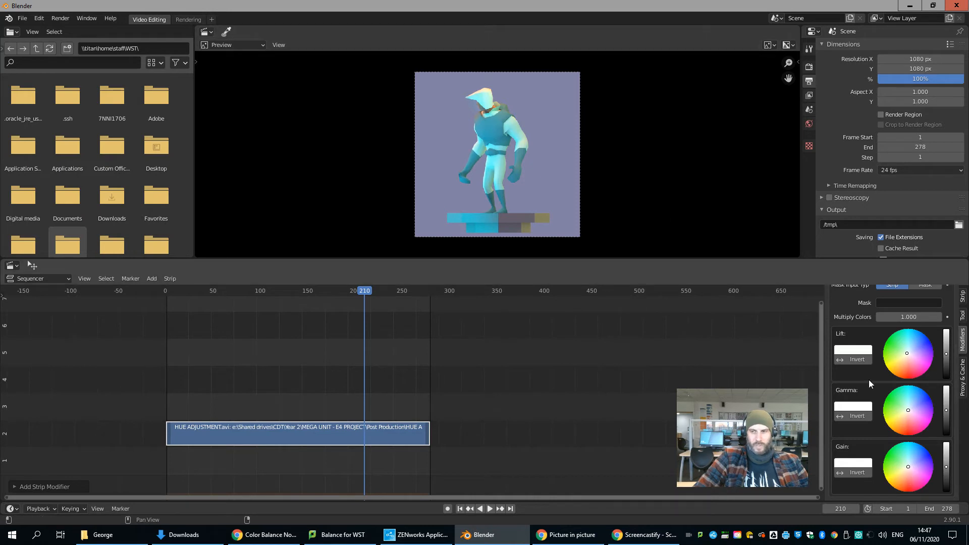
mouse_move(909, 353)
mouse_down()
mouse_move(925, 341)
mouse_move(904, 355)
mouse_up()
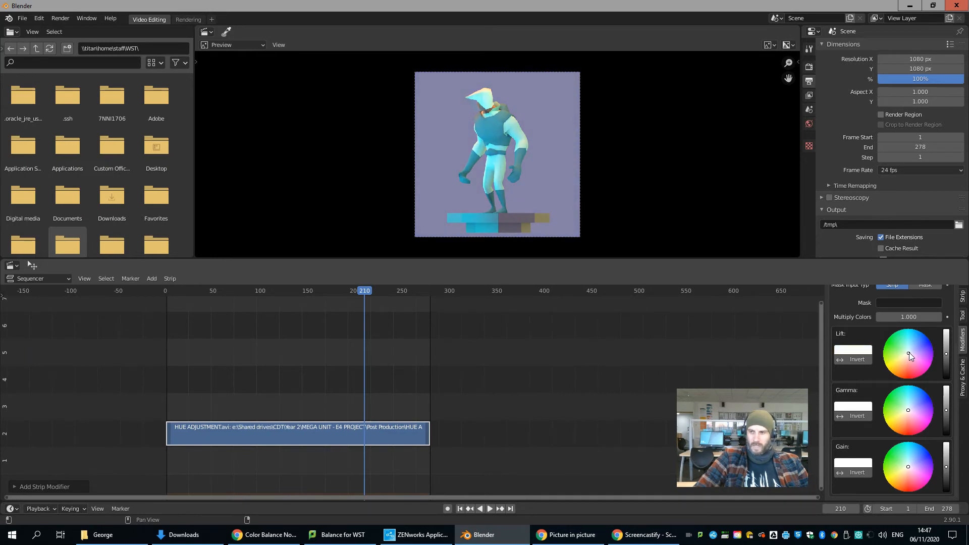
drag(910, 353, 924, 344)
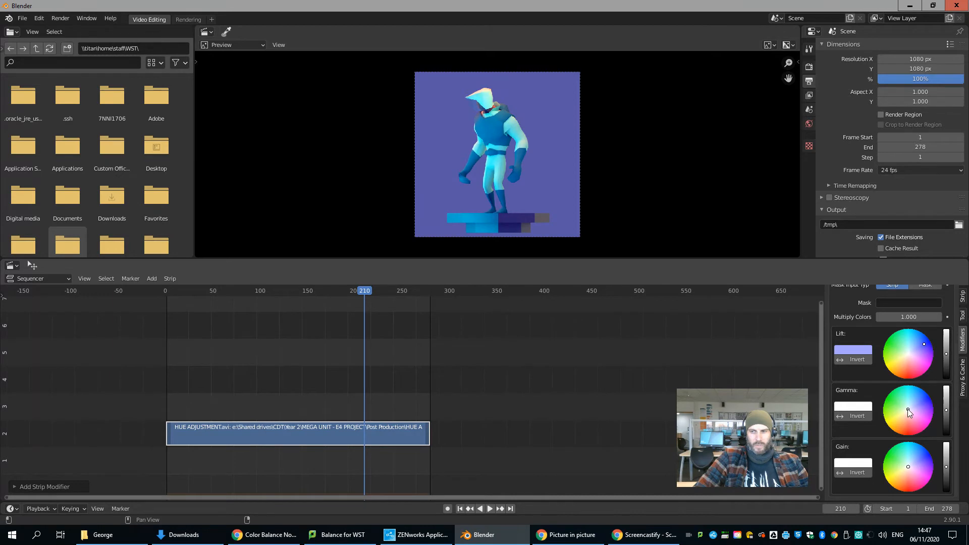
drag(900, 411, 898, 408)
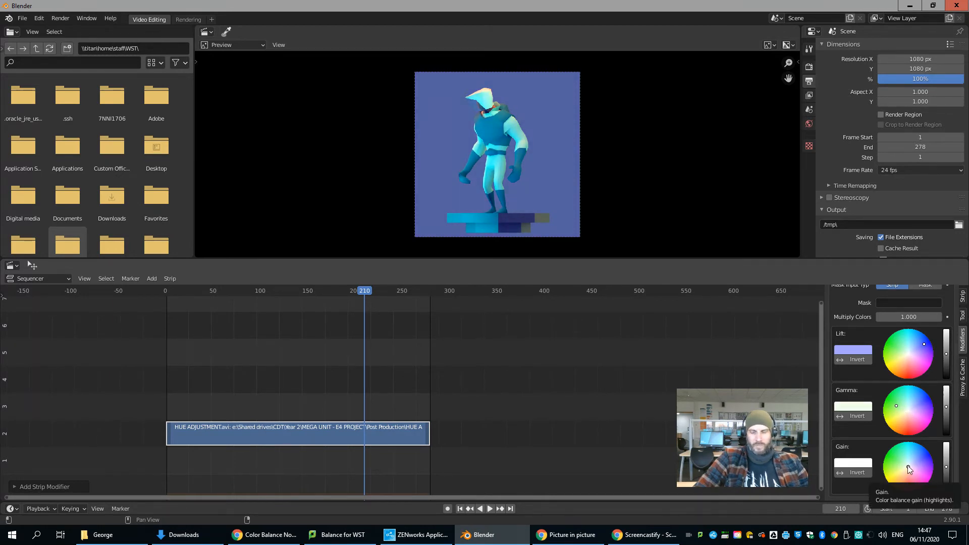
mouse_move(908, 465)
mouse_down()
mouse_move(926, 454)
mouse_move(913, 493)
mouse_move(906, 468)
mouse_move(892, 461)
mouse_up()
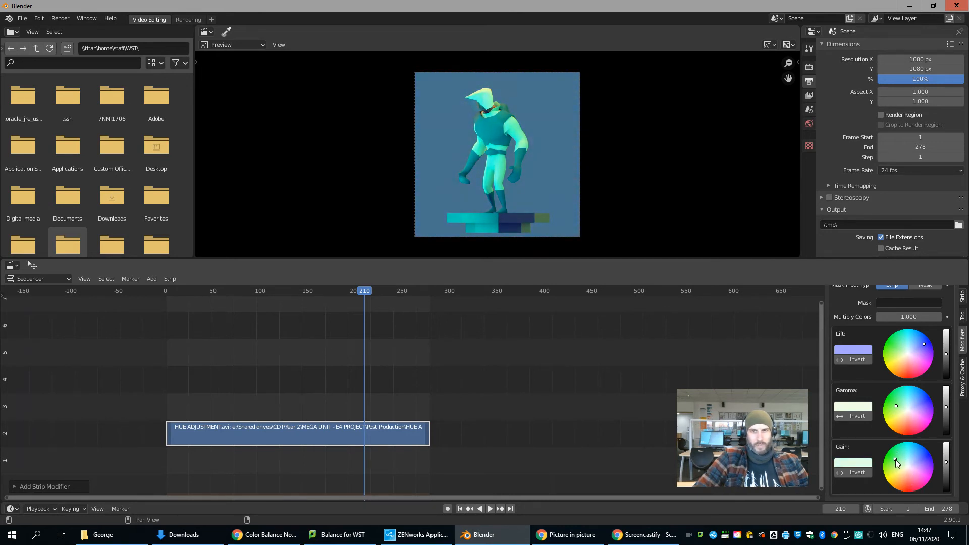
Step: Scrub back to frame 170 to check the grade, and remove the Color Balance modifier from the movie strip
scroll(909, 353, up, 4)
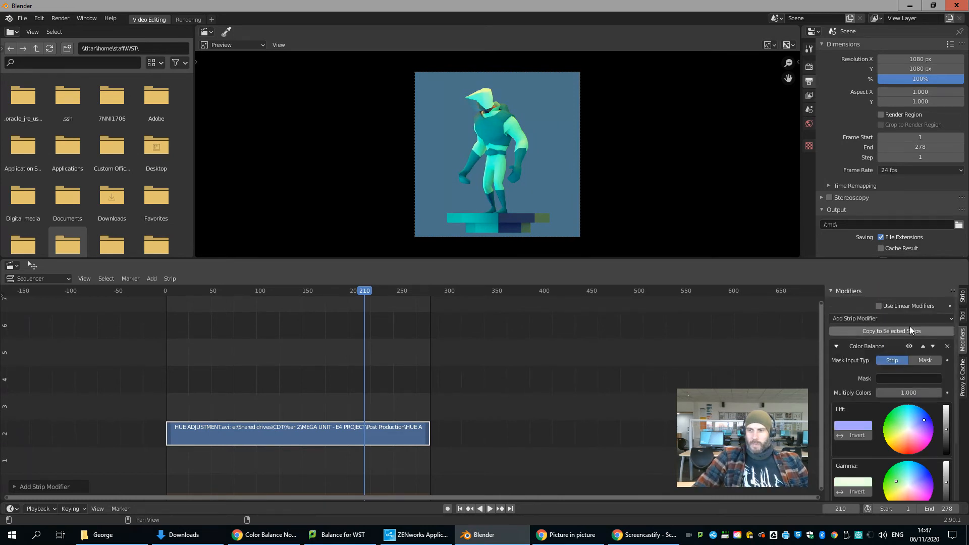
scroll(374, 314, up, 1)
drag(352, 291, 319, 332)
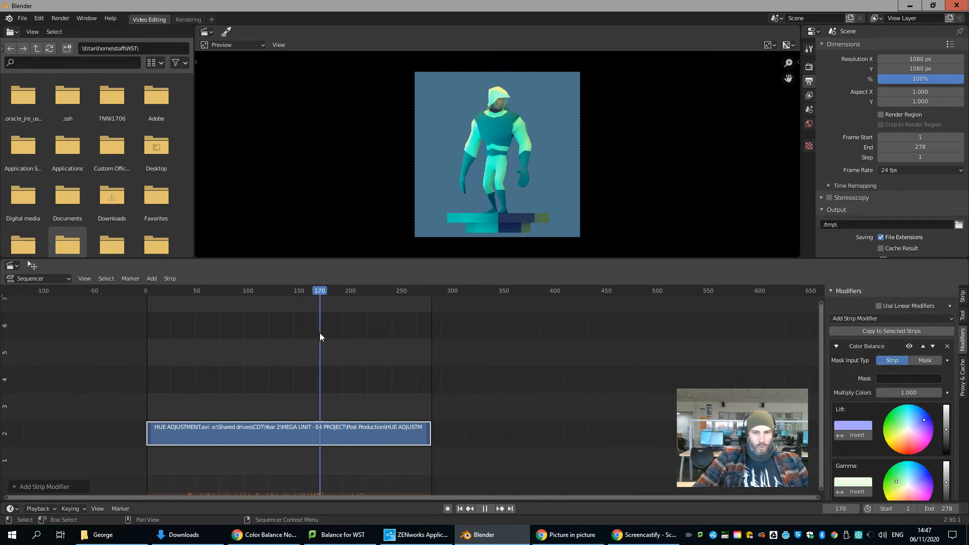
click(947, 346)
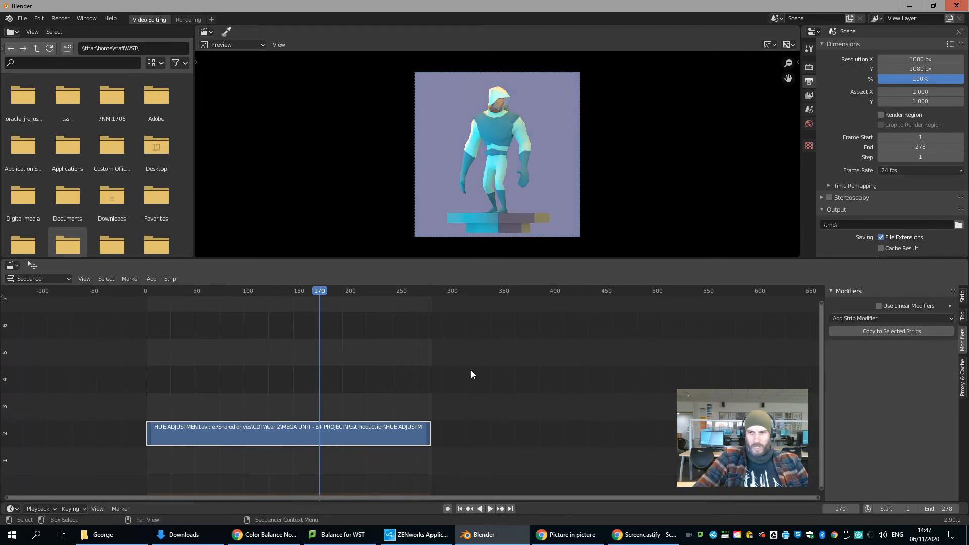
Step: Add an adjustment layer in channel 3 above the movie strip, spanning from about frame 48 to frame 153
click(218, 291)
key(shift+a)
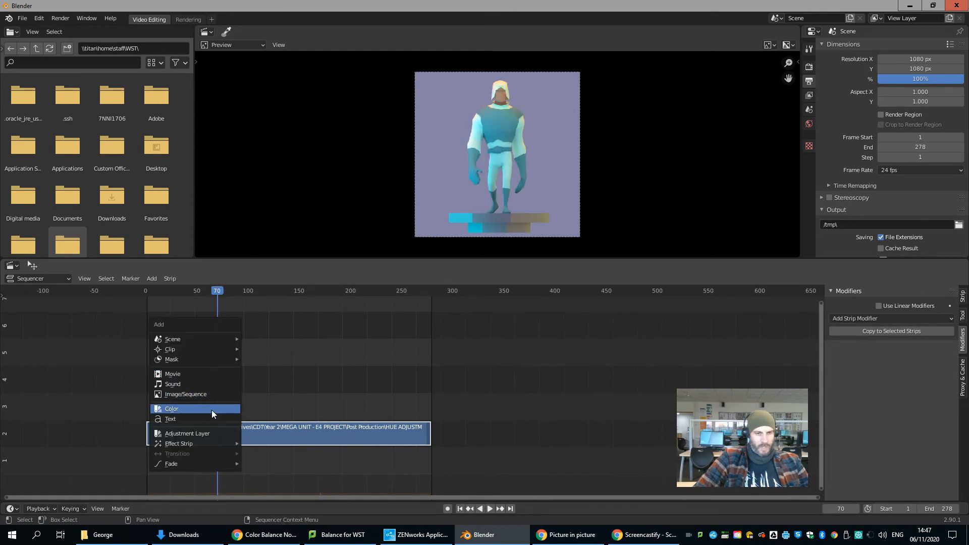
click(189, 435)
drag(229, 459, 195, 412)
drag(253, 405, 304, 406)
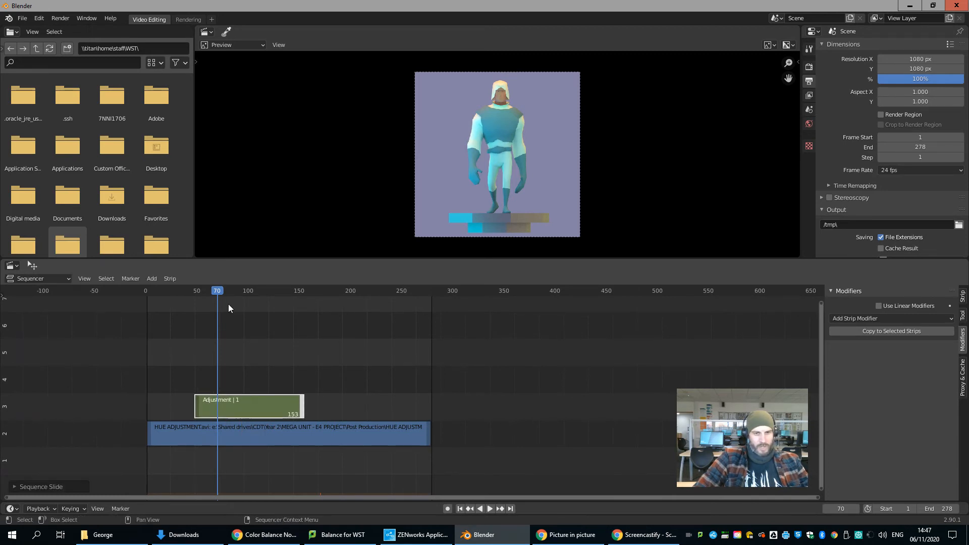
Step: With the playhead at frame 66, add a Color Balance modifier to the adjustment layer
mouse_move(217, 294)
mouse_down()
mouse_move(174, 295)
mouse_move(213, 299)
mouse_up()
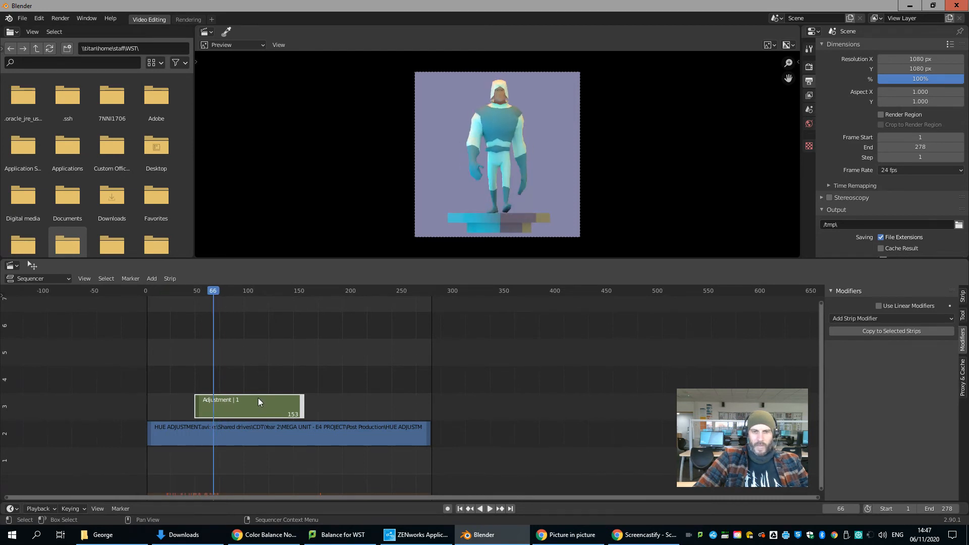
click(903, 318)
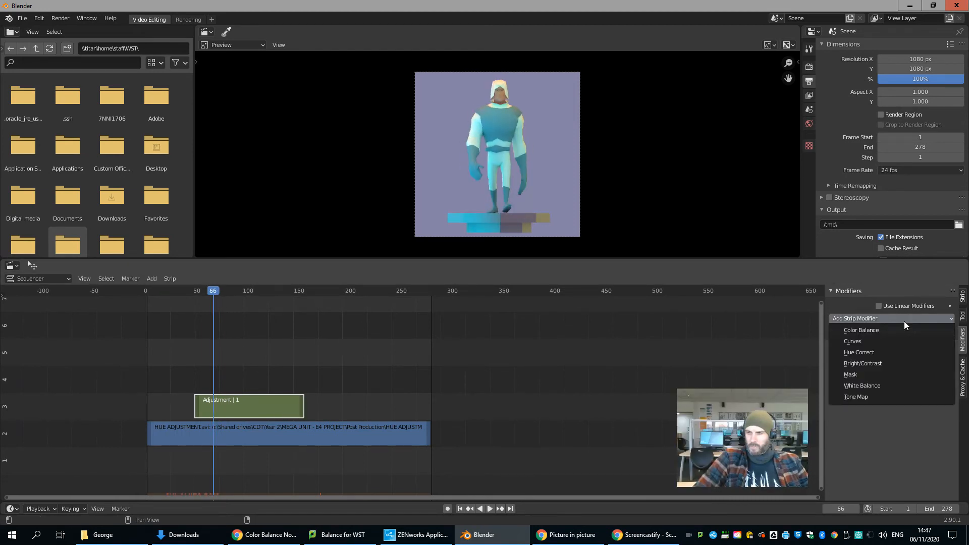
click(886, 330)
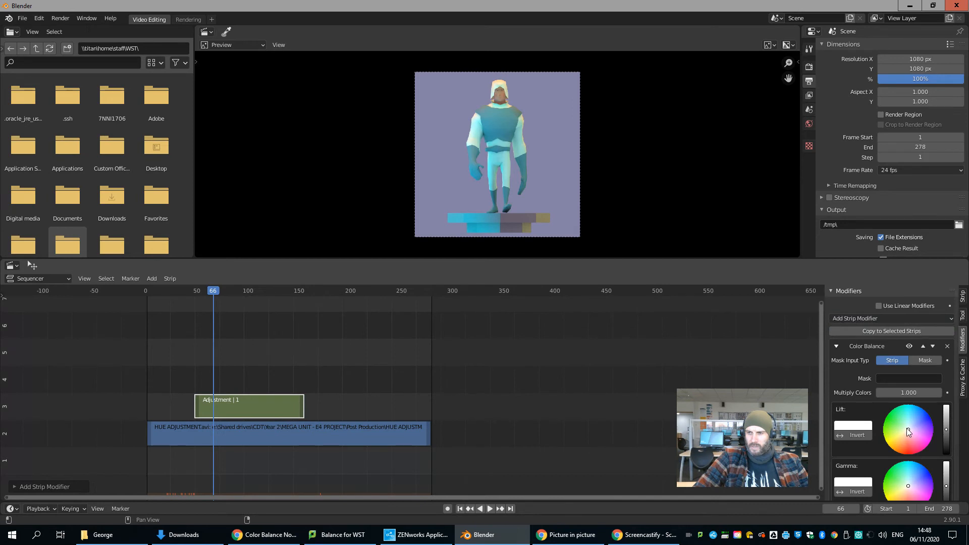
Step: Tint the adjustment layer's Color Balance lift strongly blue, its gamma towards cyan-green and its gain slightly towards orange-red
drag(912, 429, 919, 422)
scroll(920, 421, down, 4)
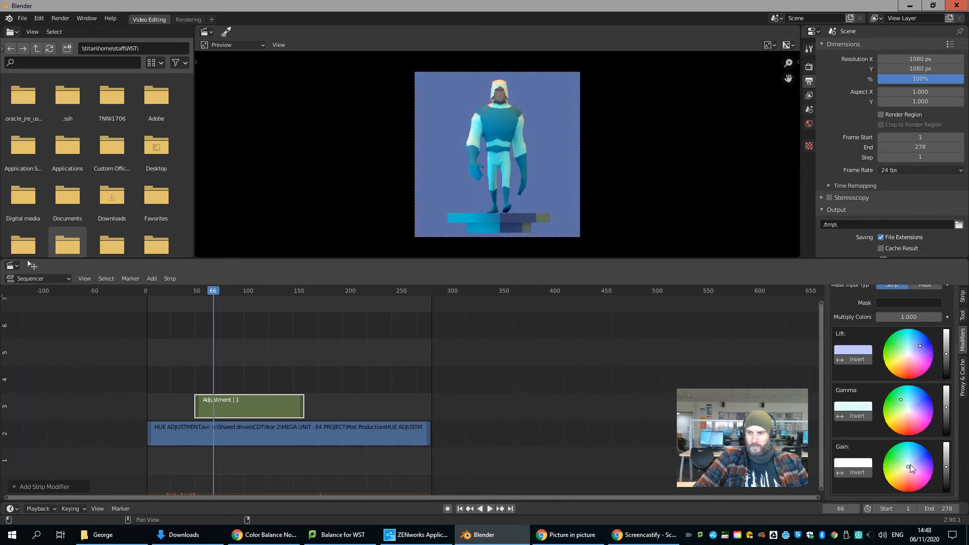
drag(908, 469, 907, 481)
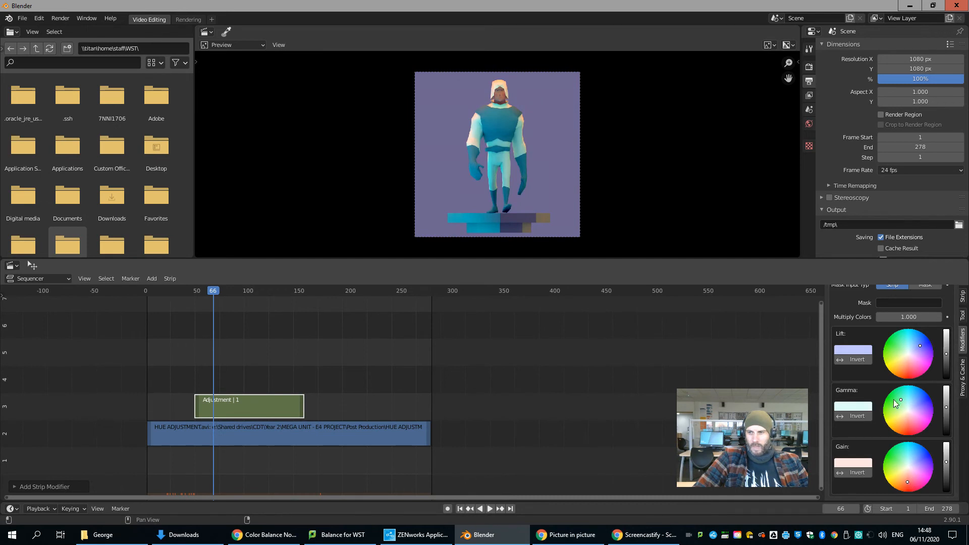
mouse_move(214, 292)
mouse_down()
mouse_move(168, 290)
mouse_move(214, 293)
mouse_up()
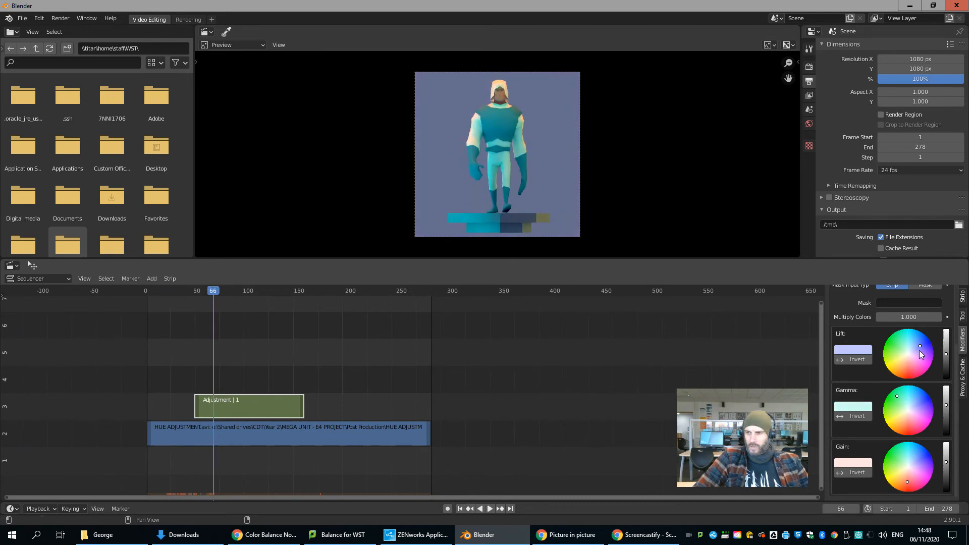
drag(921, 344, 928, 343)
Step: Play the sequence from before the adjustment layer to just past its end to check the grade
drag(213, 289, 168, 286)
key(space)
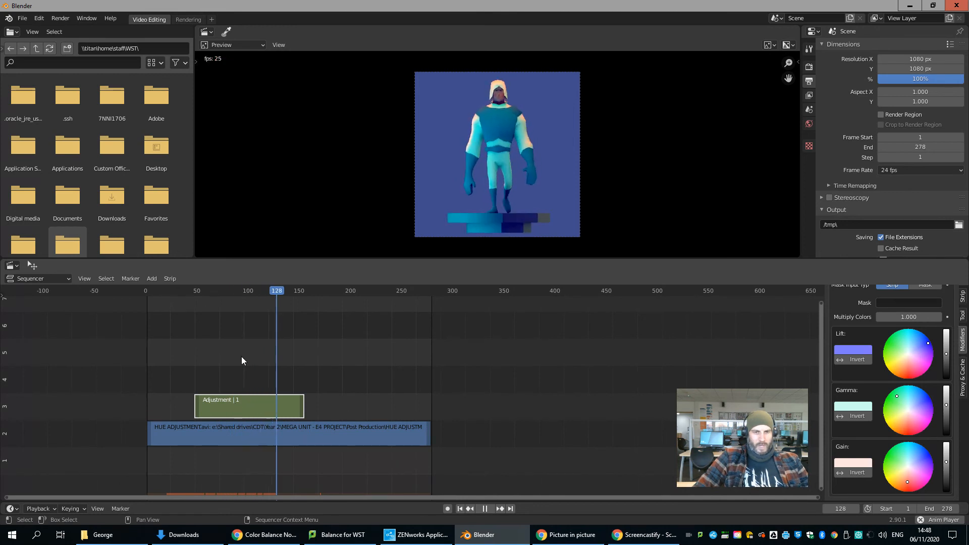
key(space)
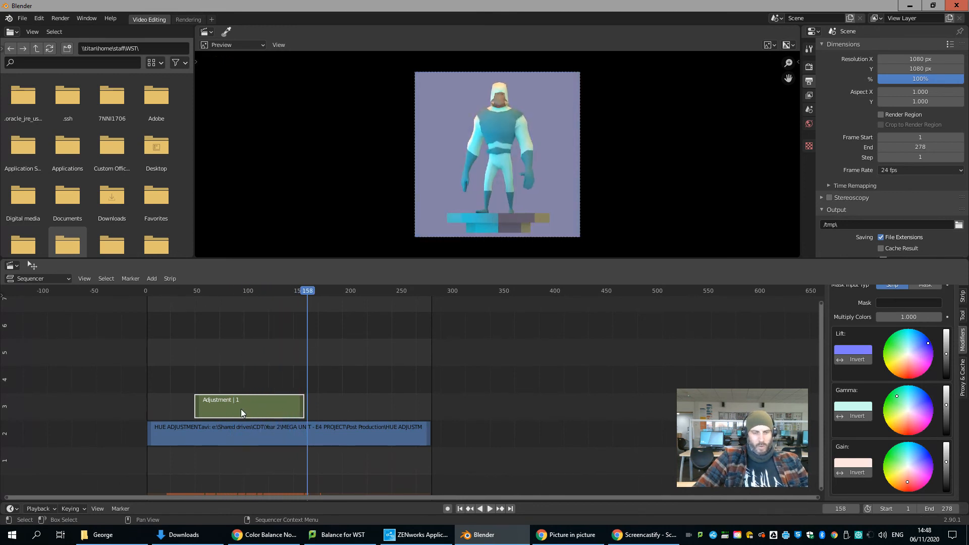
Step: At frame 49, set the adjustment layer's opacity to 0 and insert a keyframe on it
drag(309, 295, 196, 292)
scroll(912, 395, up, 3)
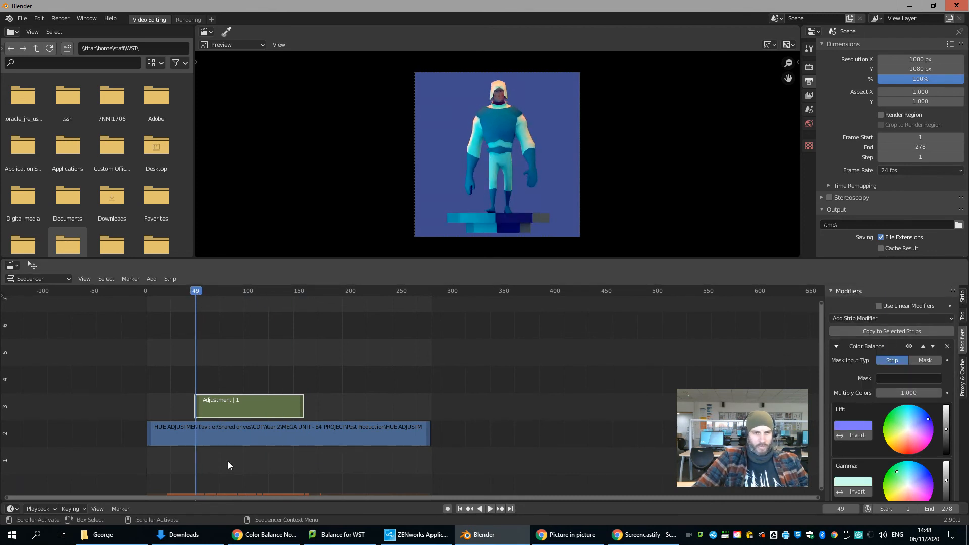
click(963, 296)
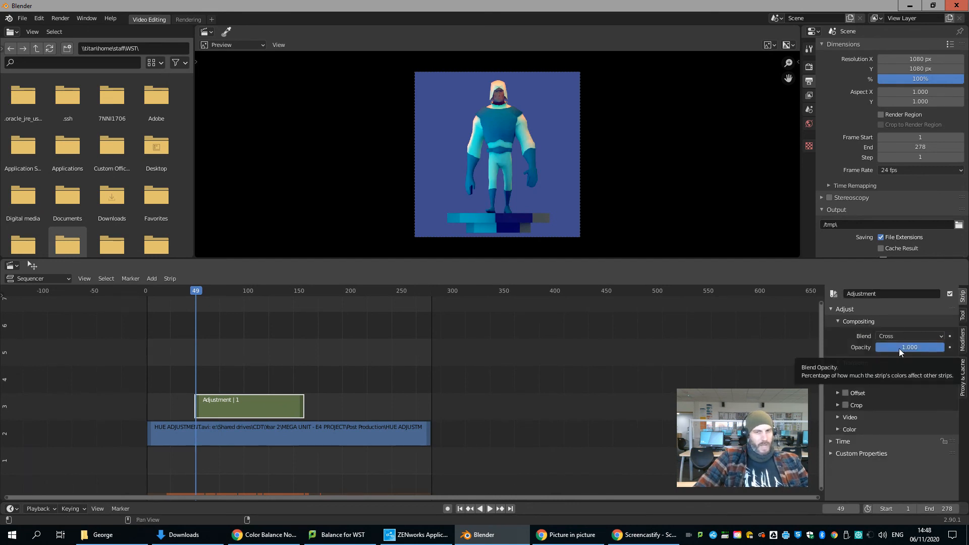
drag(928, 347, 814, 350)
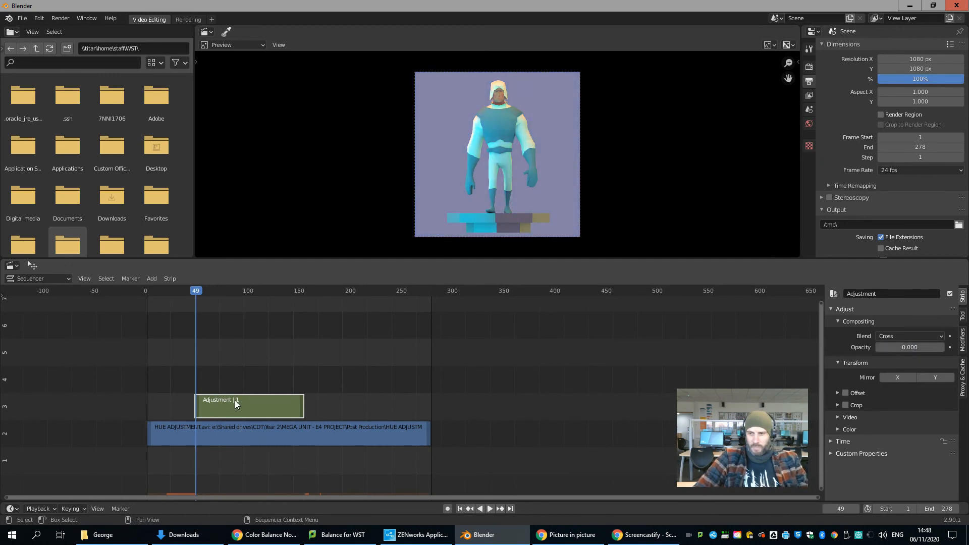
right_click(904, 350)
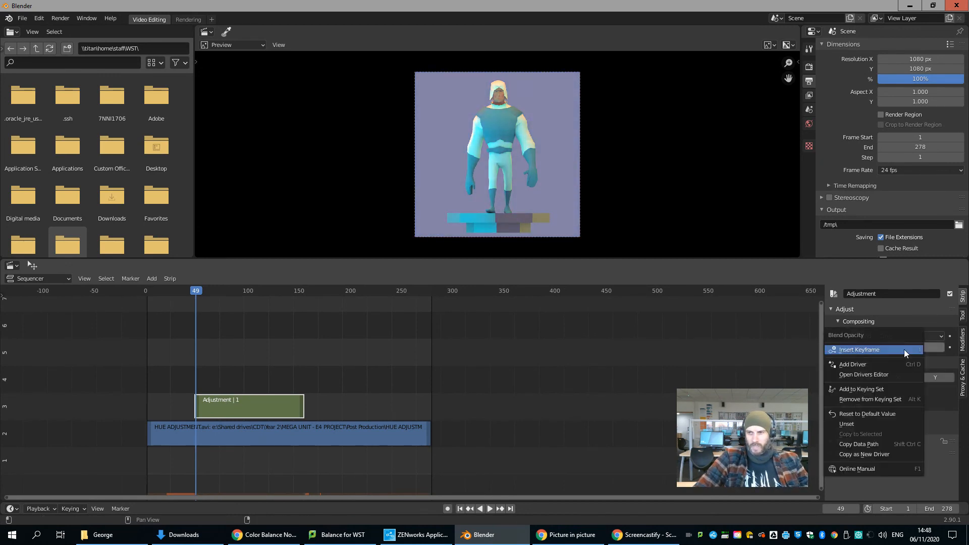
click(904, 349)
Step: At frame 99, set the adjustment layer's opacity to 1 and insert a second opacity keyframe
key(space)
click(247, 295)
click(921, 348)
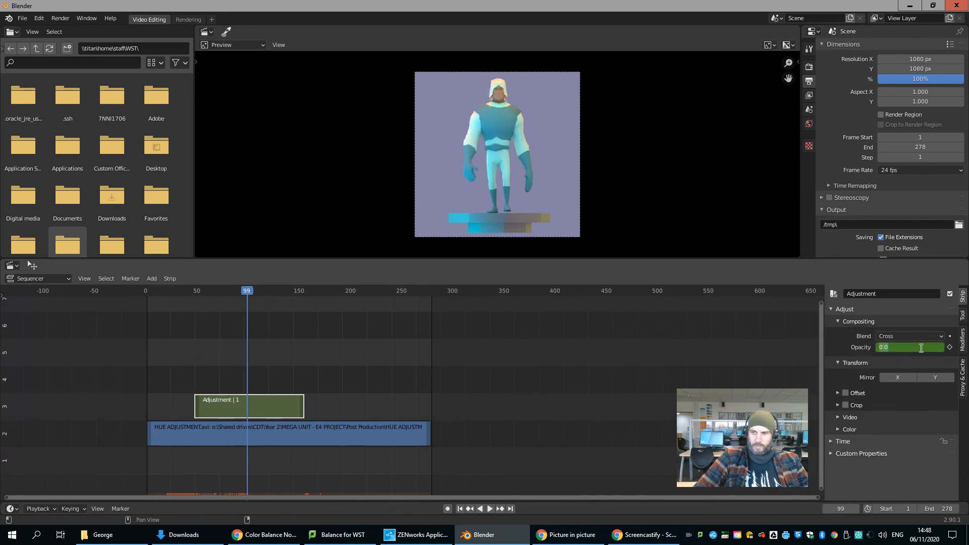
text(1)
key(Return)
right_click(919, 347)
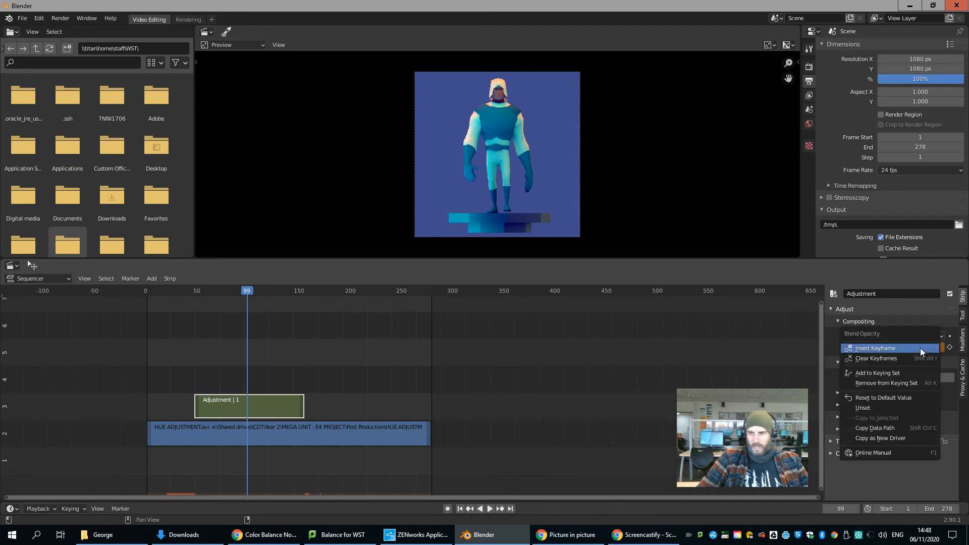
click(920, 348)
Step: Play the sequence from frame 15 to past the adjustment layer's end to check the opacity fade
click(162, 291)
key(space)
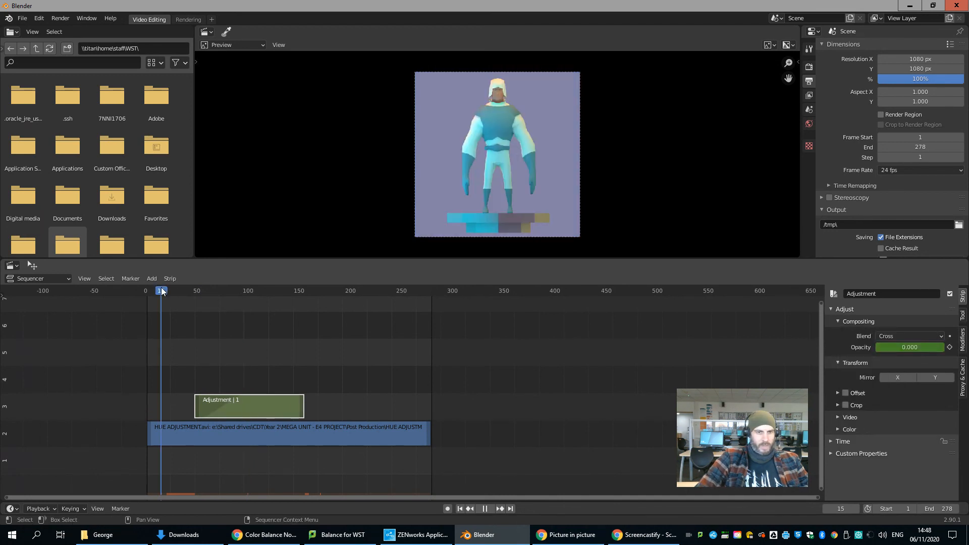
key(space)
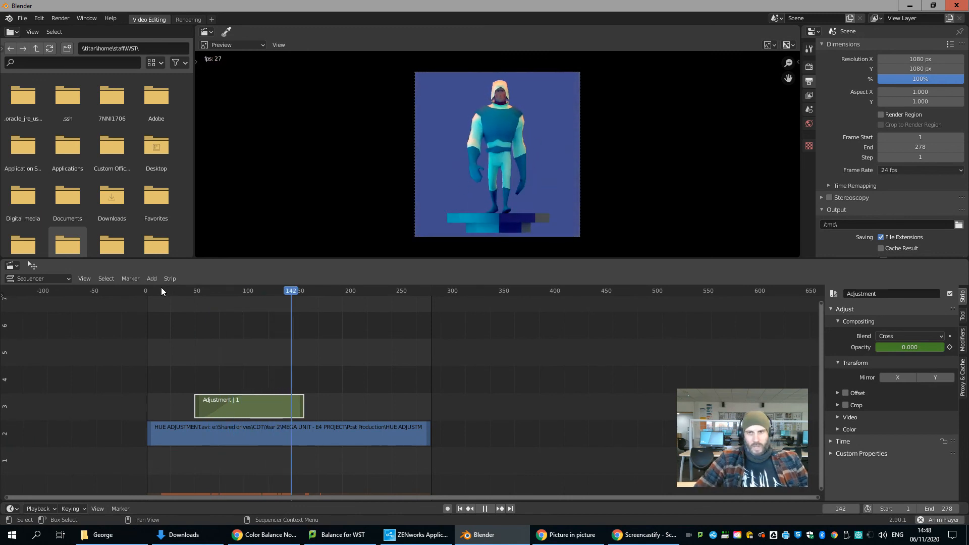
key(space)
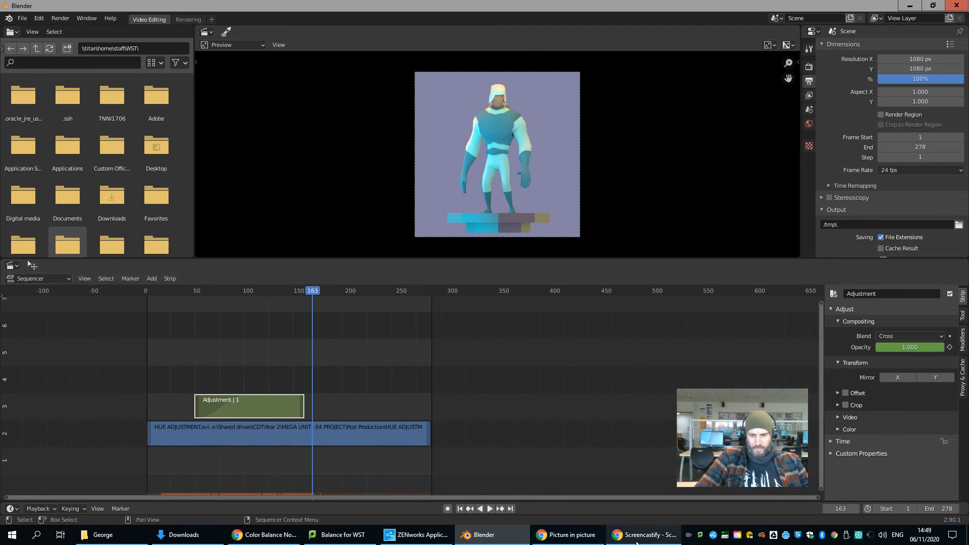
mouse_move(637, 543)
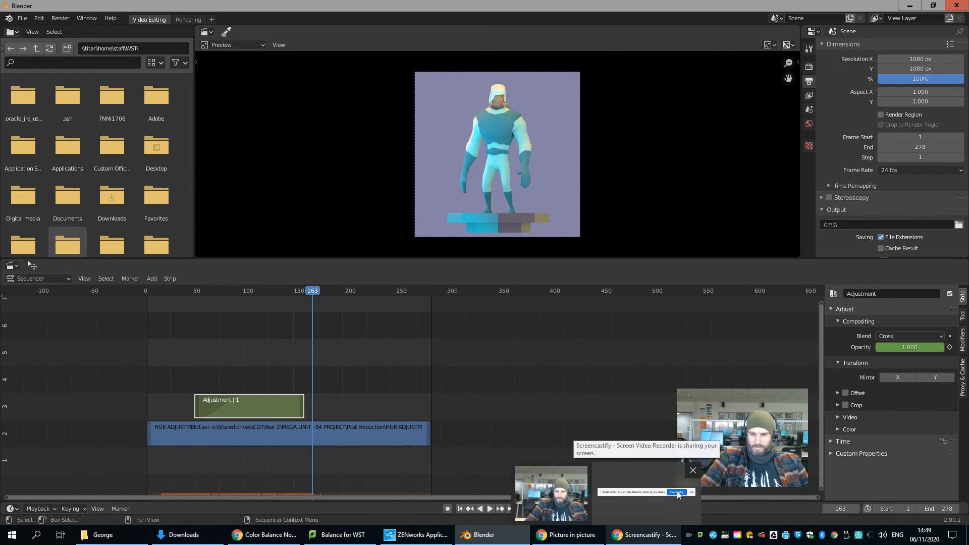